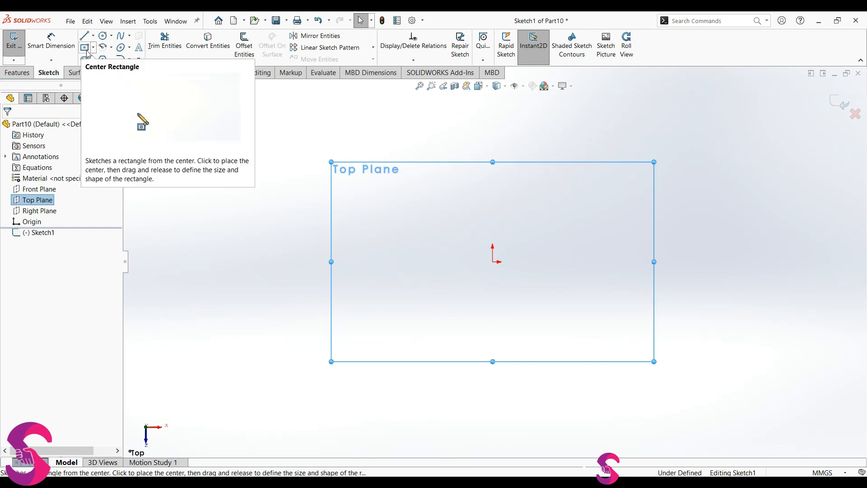
# - Sketch a 90 mm diameter circle centred on the origin
pyautogui.click(103, 36)
pyautogui.click(493, 262)
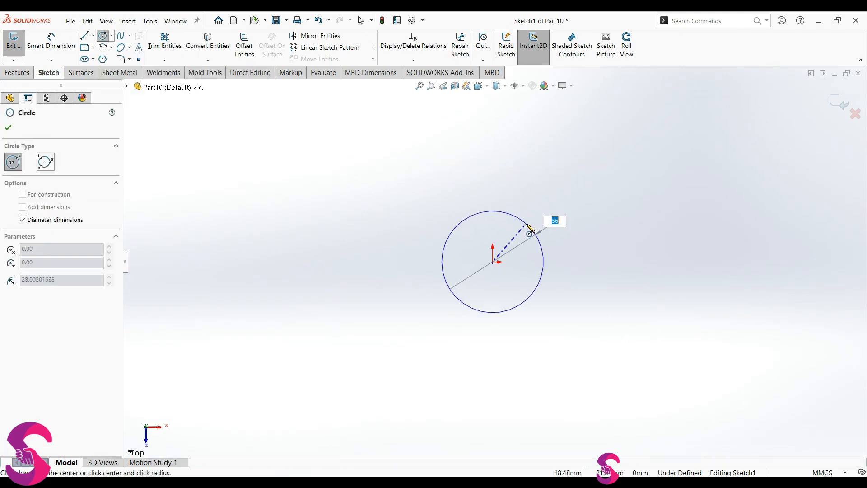
pyautogui.press('Return')
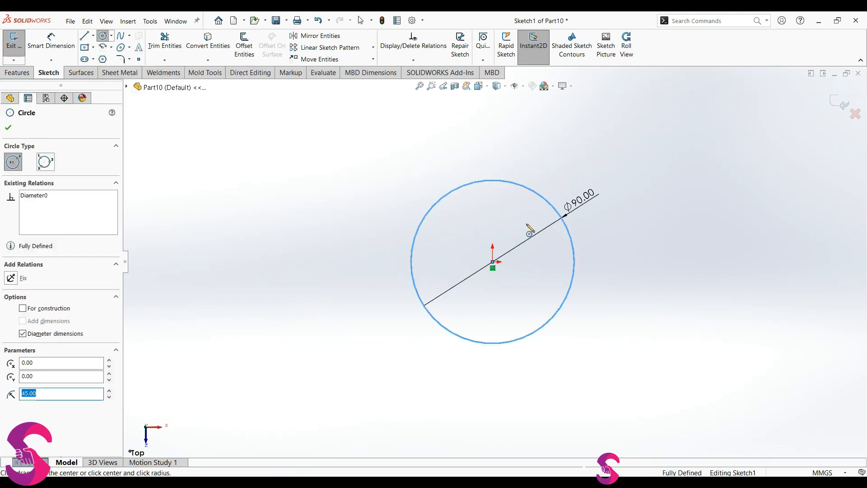
# - Sketch a concentric 50 mm diameter circle inside the 90 mm circle
pyautogui.scroll(-2, 568, 237)
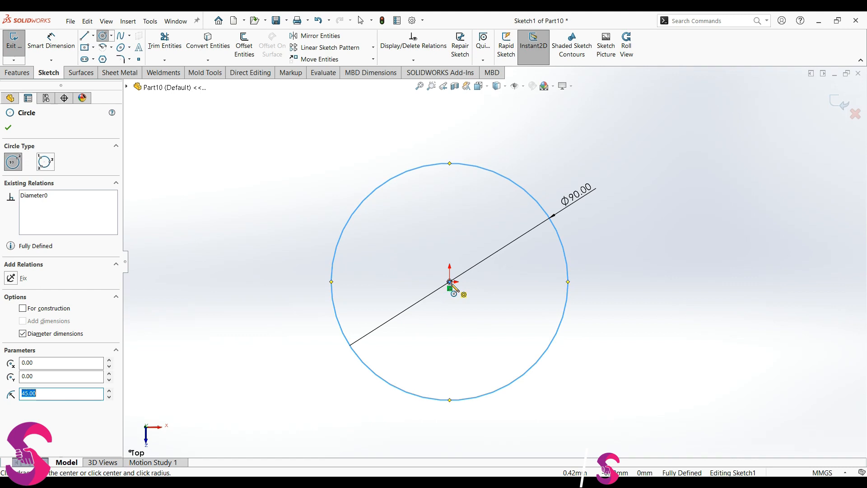
pyautogui.click(449, 281)
pyautogui.write('50')
pyautogui.press('Return')
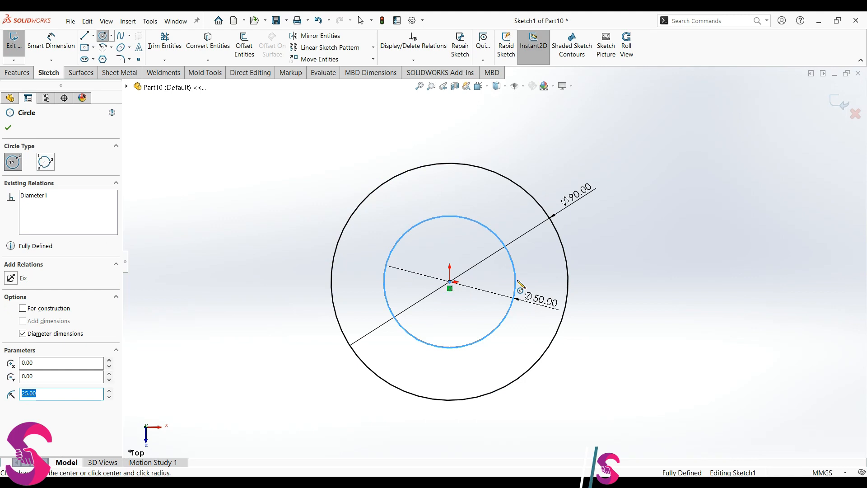
pyautogui.press('Escape')
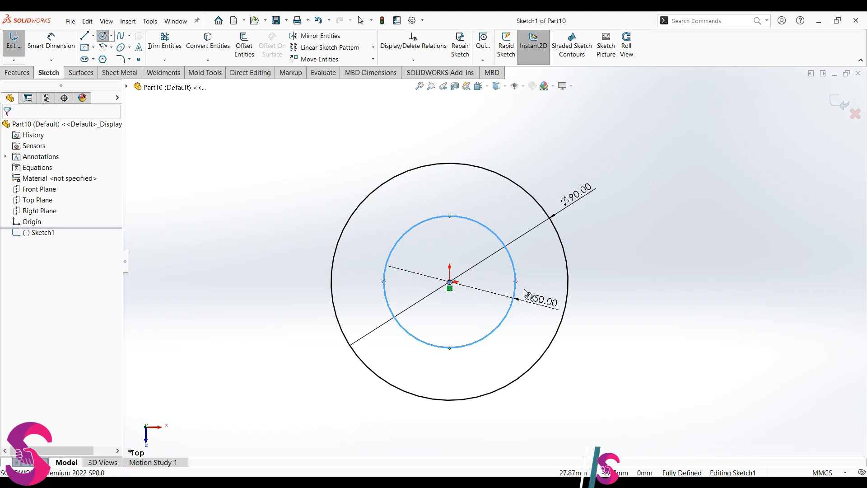
# - Delete the inner 50 mm circle together with its diameter dimension
pyautogui.click(514, 271)
pyautogui.press('Delete')
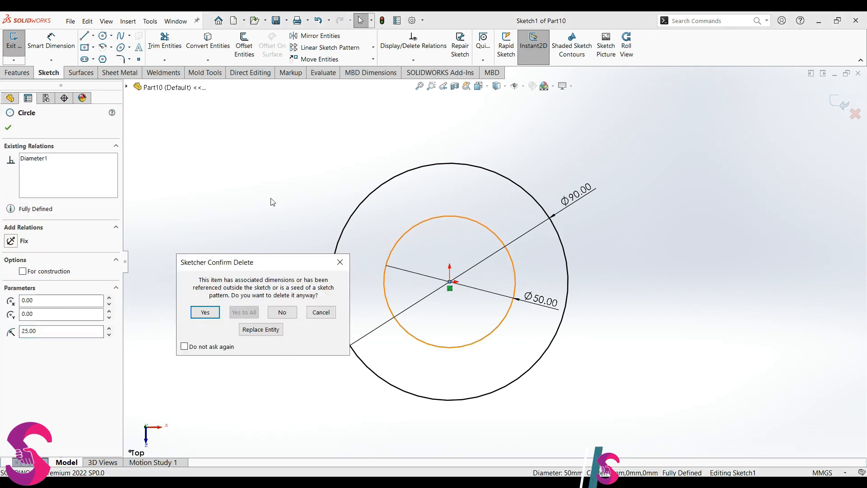
pyautogui.click(212, 312)
pyautogui.click(84, 47)
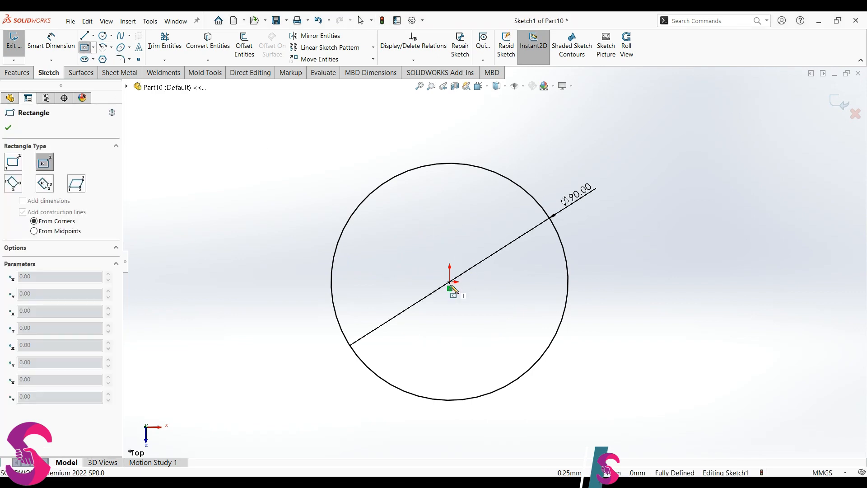
pyautogui.click(450, 283)
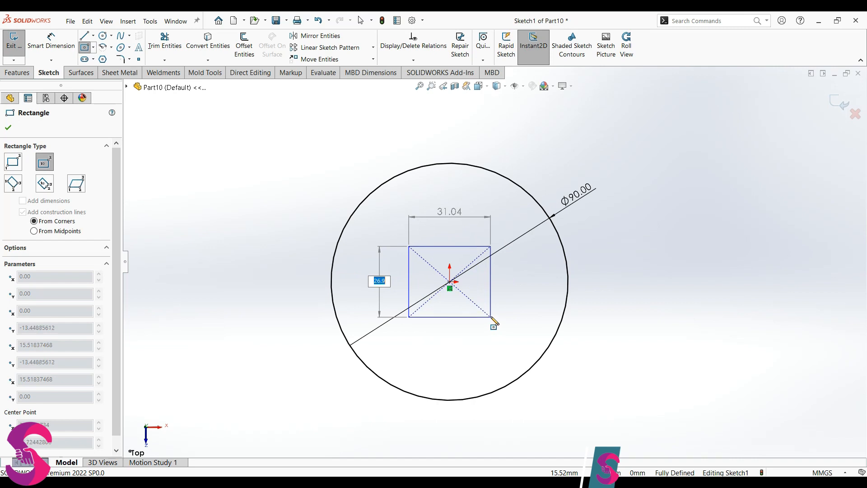
pyautogui.press('Escape')
# - Sketch a tilted 3 Point Center Rectangle around the origin inside the circle, with its corners near the horizontal and vertical axes
pyautogui.click(84, 47)
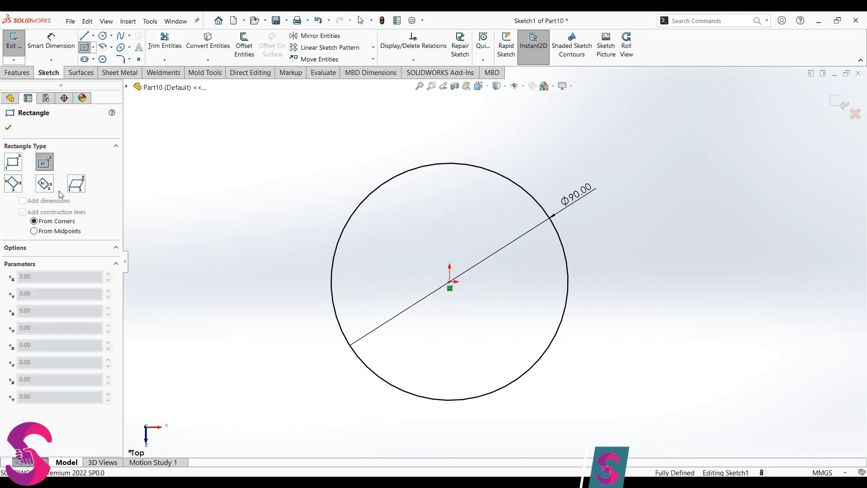
pyautogui.click(450, 282)
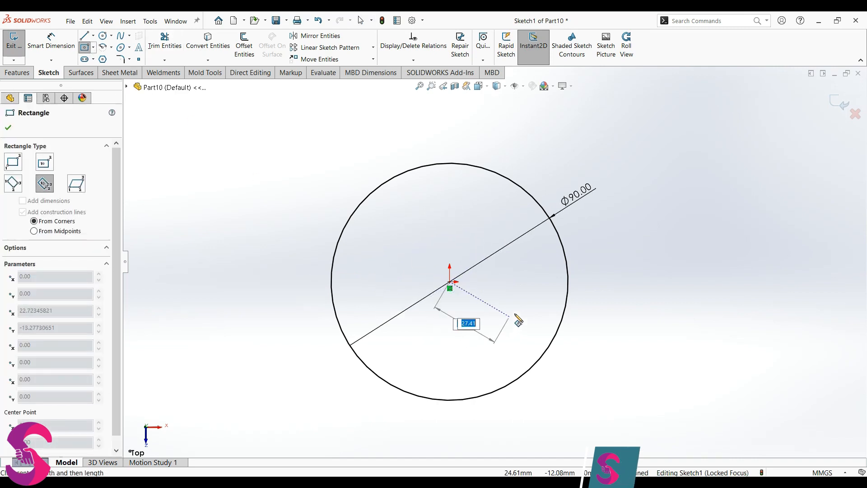
pyautogui.click(490, 327)
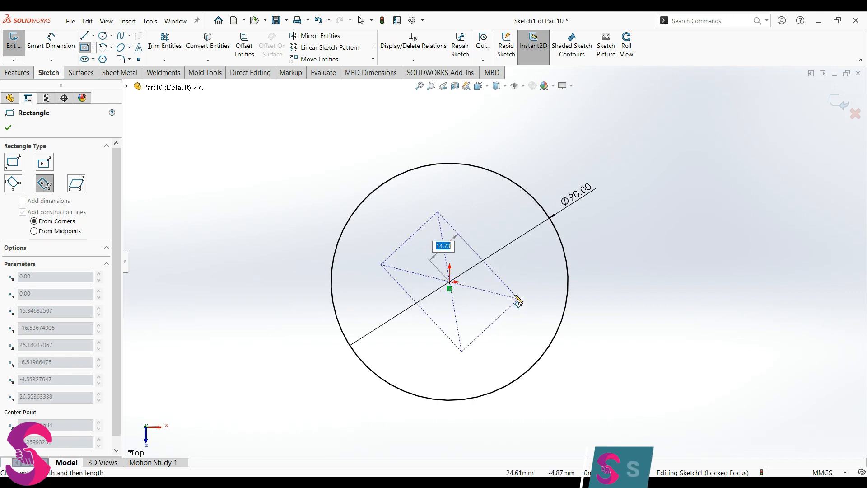
pyautogui.click(521, 281)
pyautogui.press('Escape')
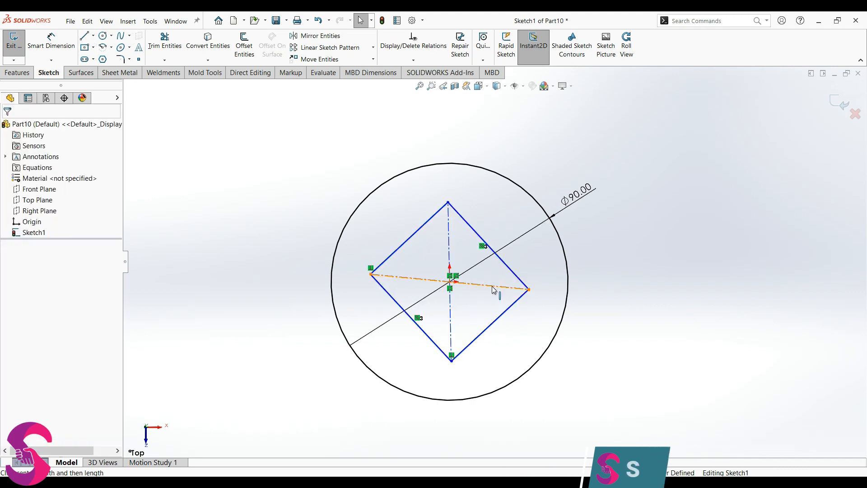
# - Add a Horizontal relation to the rectangle's construction diagonal that runs from left to right
pyautogui.click(492, 286)
pyautogui.click(519, 246)
pyautogui.click(579, 298)
# - Dimension the rectangle's lower-right side to 40 mm
pyautogui.moveTo(606, 360); pyautogui.dragTo(590, 276, button='right')
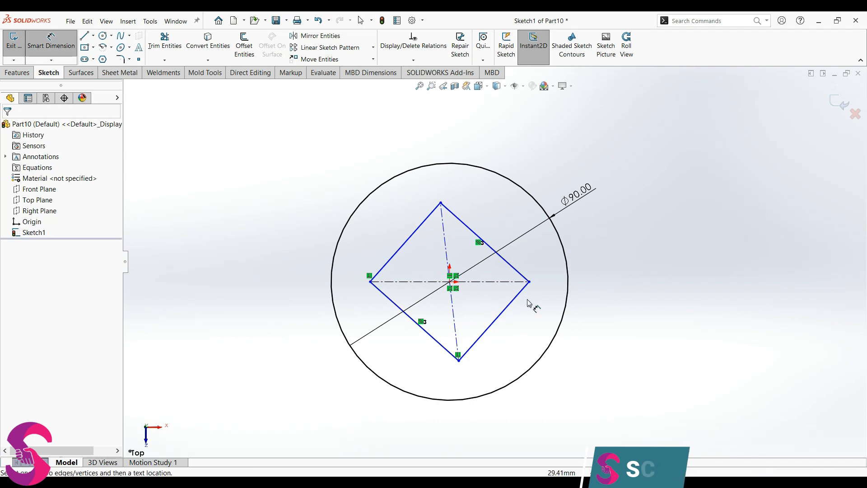
pyautogui.click(493, 321)
pyautogui.click(509, 333)
pyautogui.write('40')
pyautogui.press('Return')
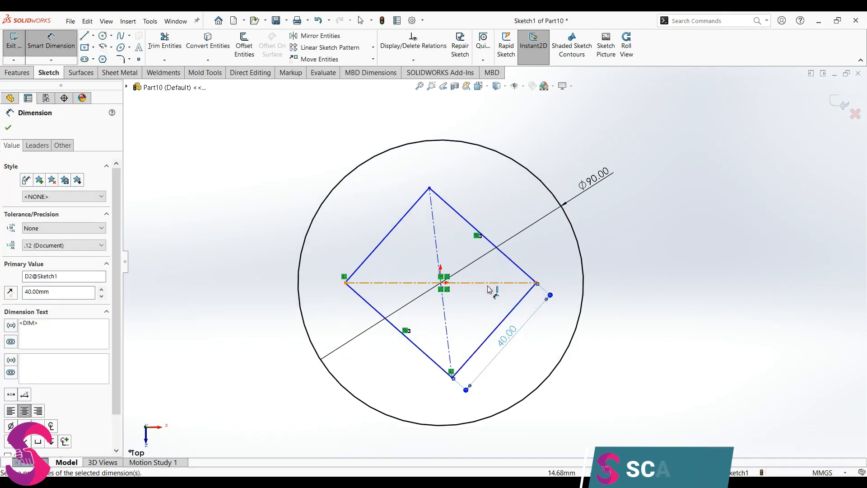
pyautogui.press('Escape')
# - Add an Equal relation between the rectangle's two construction diagonals
pyautogui.click(437, 258)
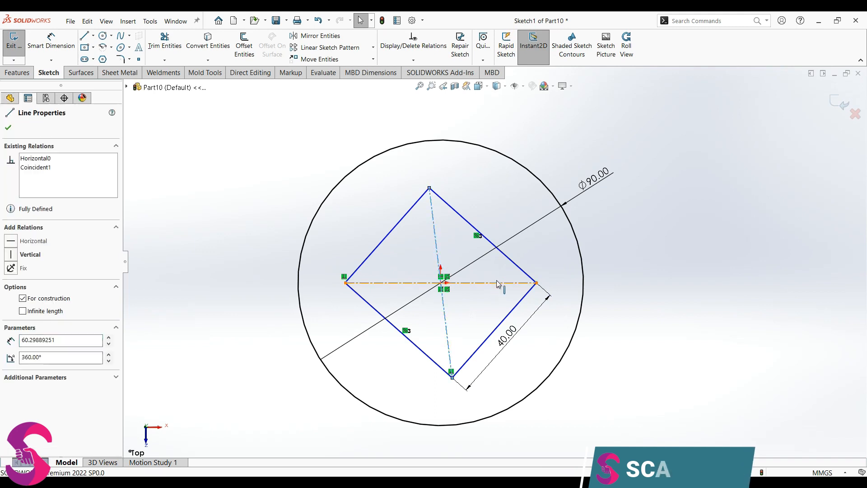
pyautogui.keyDown('ctrl'); pyautogui.click(492, 283); pyautogui.keyUp('ctrl')
pyautogui.click(591, 244)
pyautogui.click(615, 212)
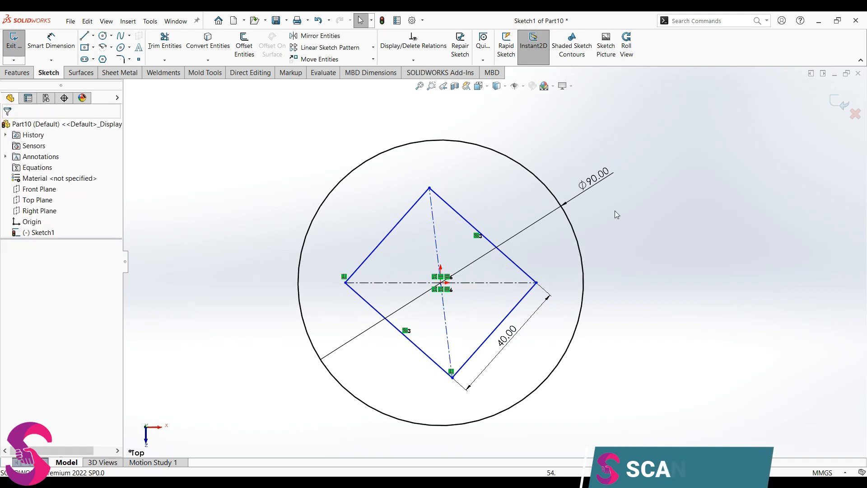
# - Add an Equal relation between the rectangle's upper-right and lower-right sides
pyautogui.click(506, 251)
pyautogui.keyDown('ctrl'); pyautogui.click(519, 301); pyautogui.keyUp('ctrl')
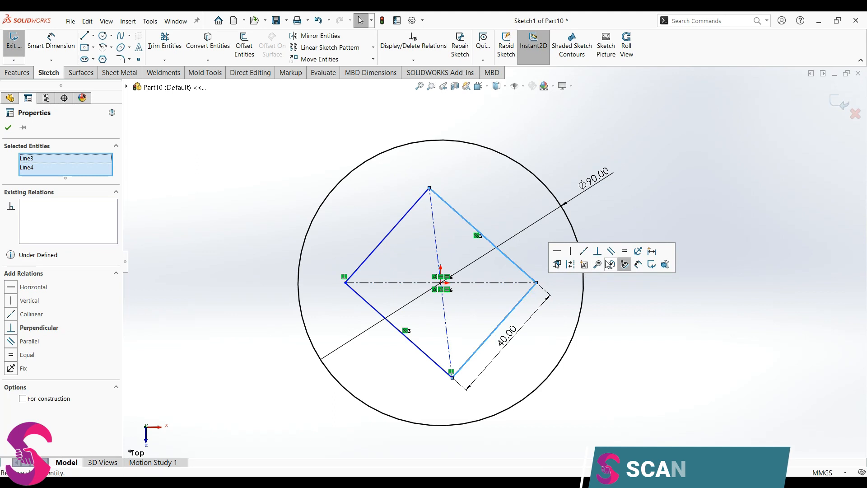
pyautogui.click(624, 250)
pyautogui.click(654, 180)
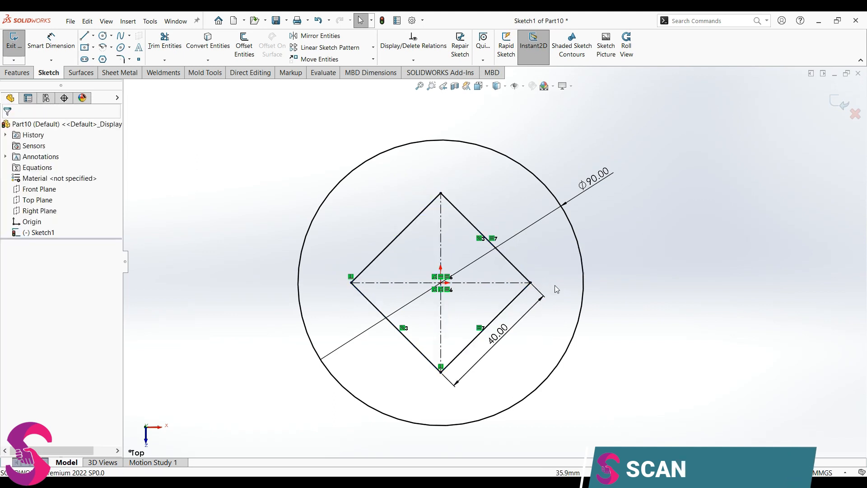
# - Draw a horizontal midpoint line about 13 mm long across the square's top corner, centred on the vertical diagonal
pyautogui.click(84, 36)
pyautogui.click(441, 194)
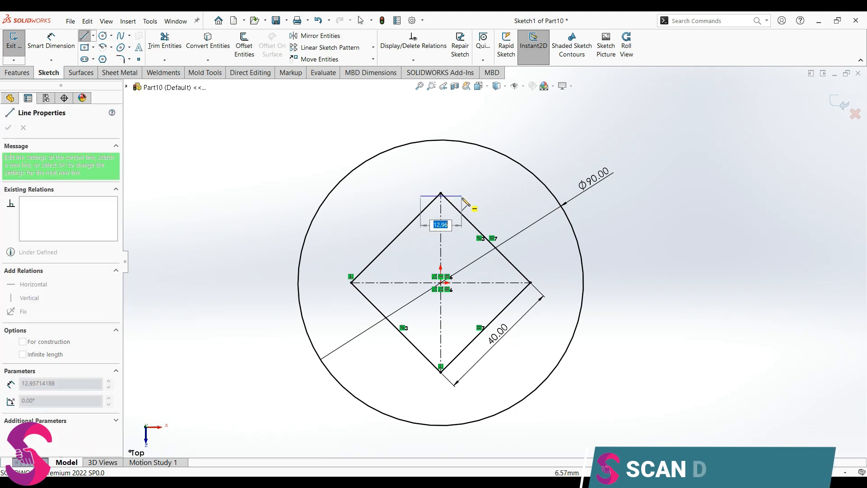
pyautogui.click(462, 197)
pyautogui.press('Escape')
# - Dimension the short line 25 mm from the horizontal diagonal and bring its endpoints onto the square's two upper sides
pyautogui.moveTo(498, 215); pyautogui.dragTo(488, 176, button='right')
pyautogui.click(456, 196)
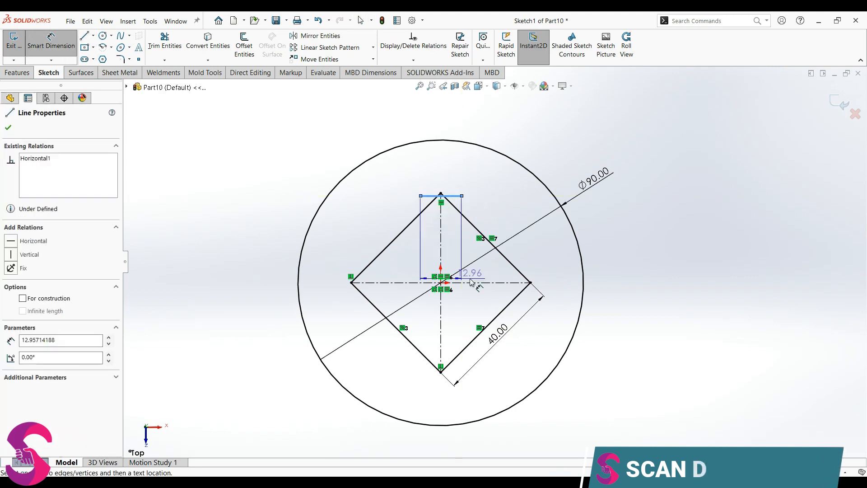
pyautogui.click(470, 282)
pyautogui.click(466, 253)
pyautogui.press('Return')
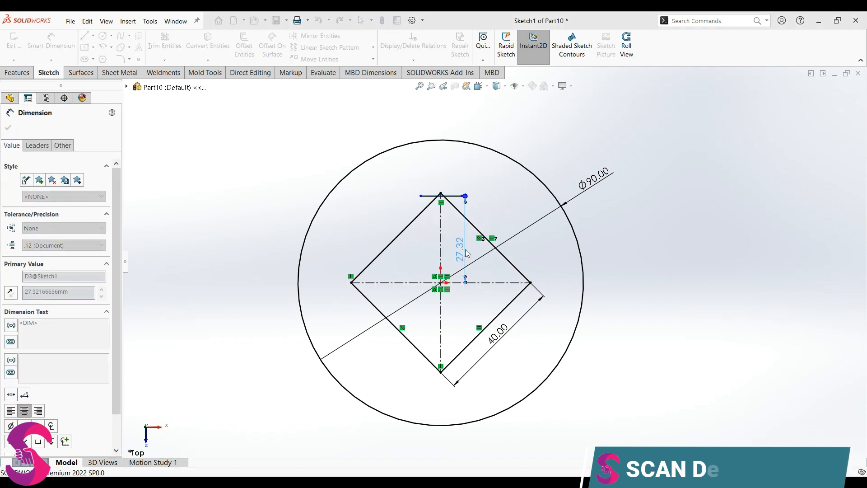
pyautogui.scroll(-2, 473, 251)
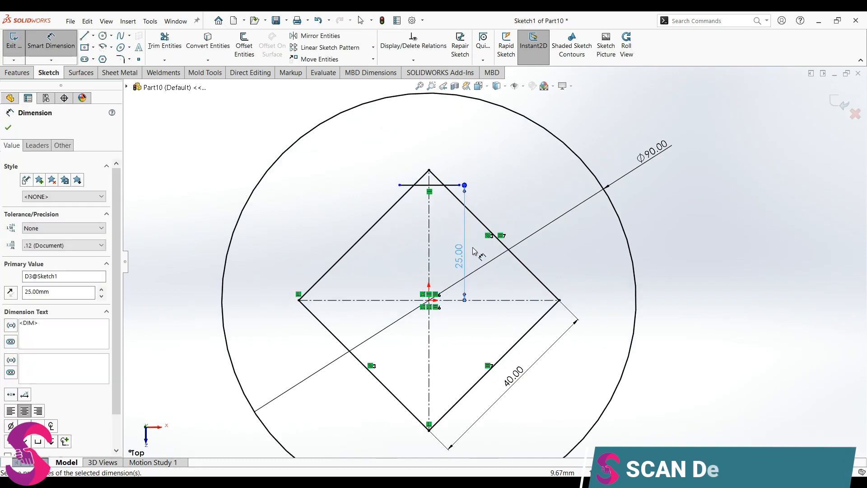
pyautogui.press('Escape')
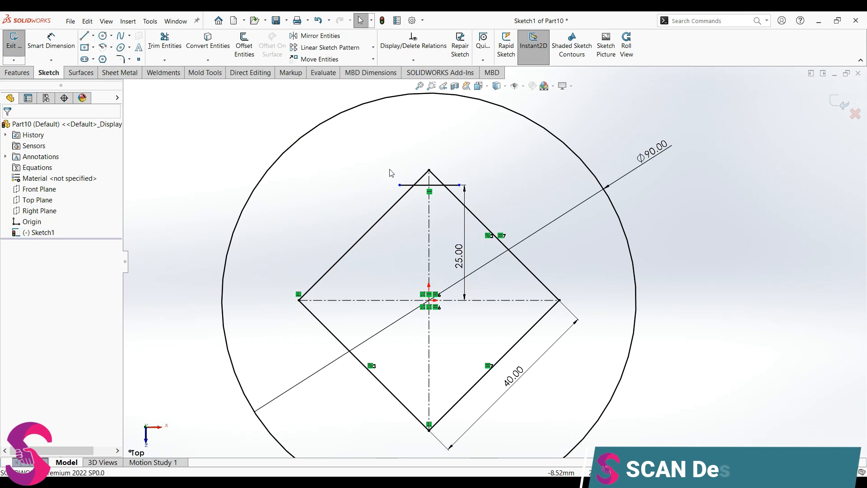
pyautogui.moveTo(459, 185); pyautogui.dragTo(414, 185)
pyautogui.click(232, 128)
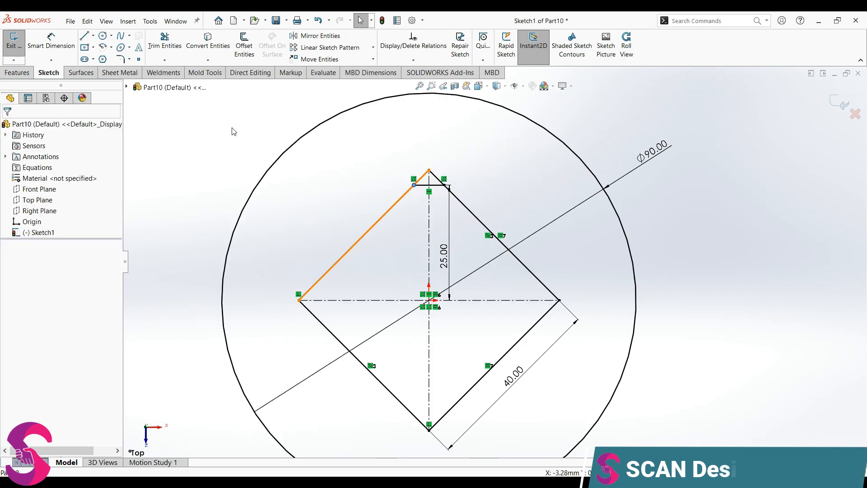
# - Circular-pattern the short line around the origin with 4 equally spaced instances over 360 degrees, with the radius dimensioned
pyautogui.click(373, 47)
pyautogui.click(334, 70)
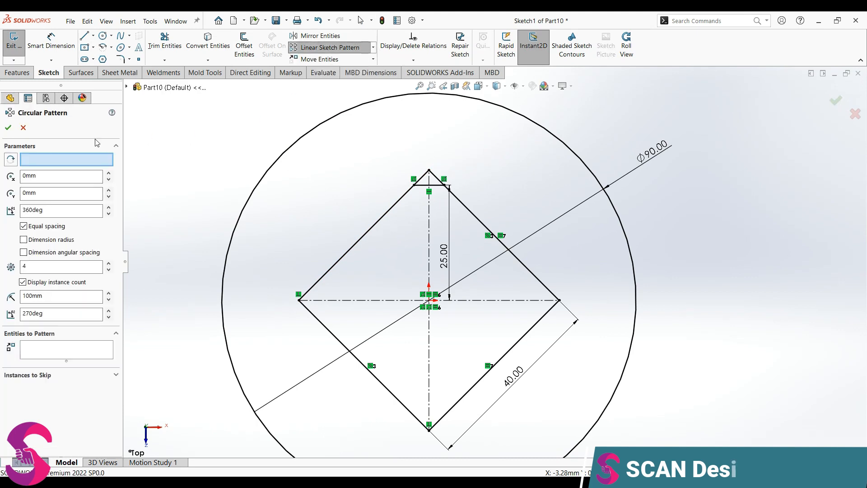
pyautogui.click(435, 185)
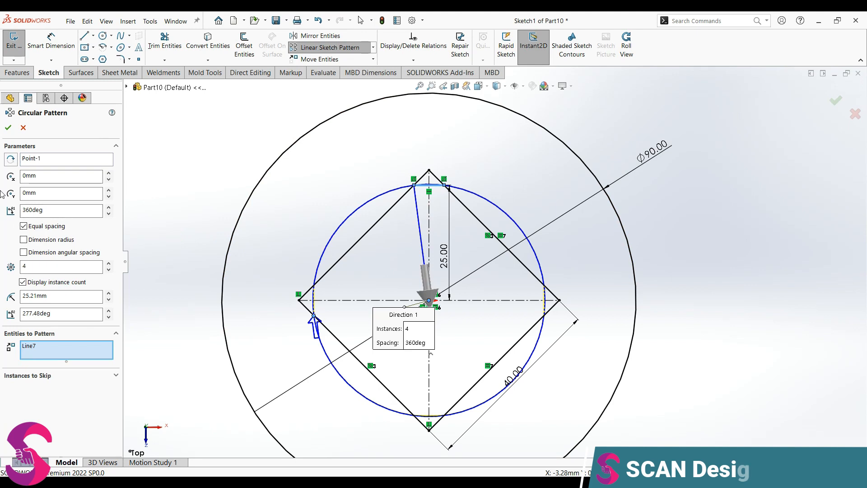
pyautogui.click(24, 239)
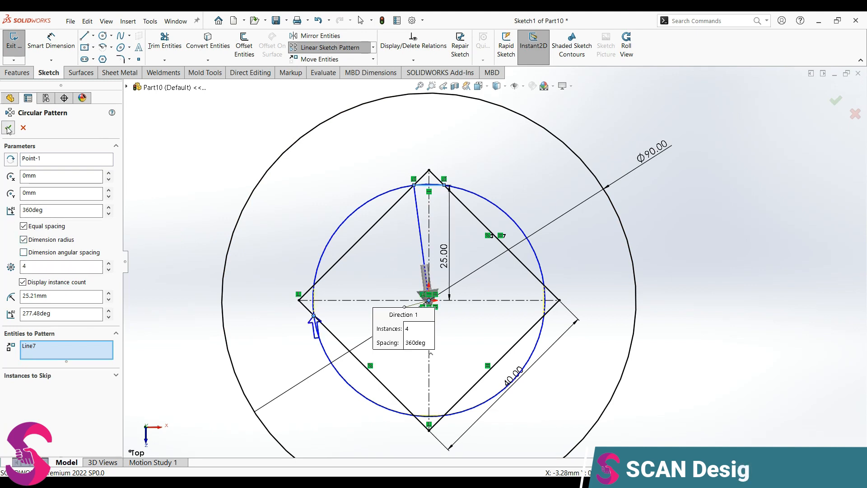
pyautogui.click(8, 128)
# - Make the left patterned line vertical and its upper endpoint coincident with the square's upper-left side
pyautogui.click(319, 297)
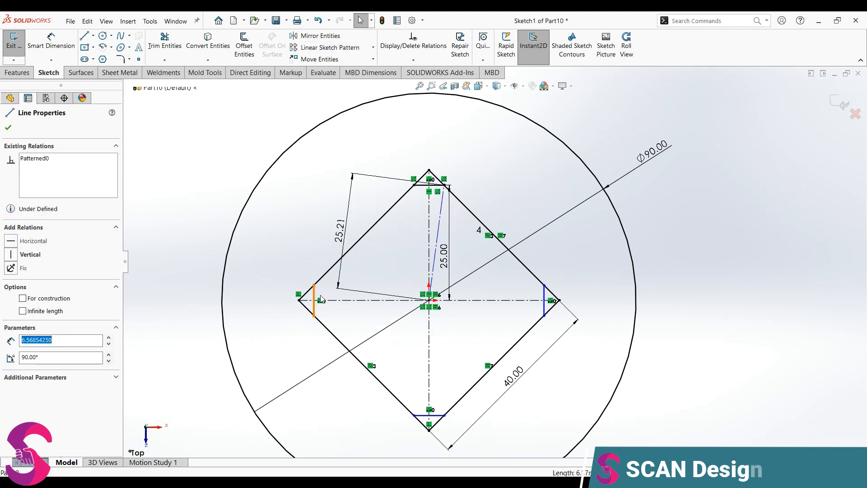
pyautogui.click(354, 254)
pyautogui.click(273, 260)
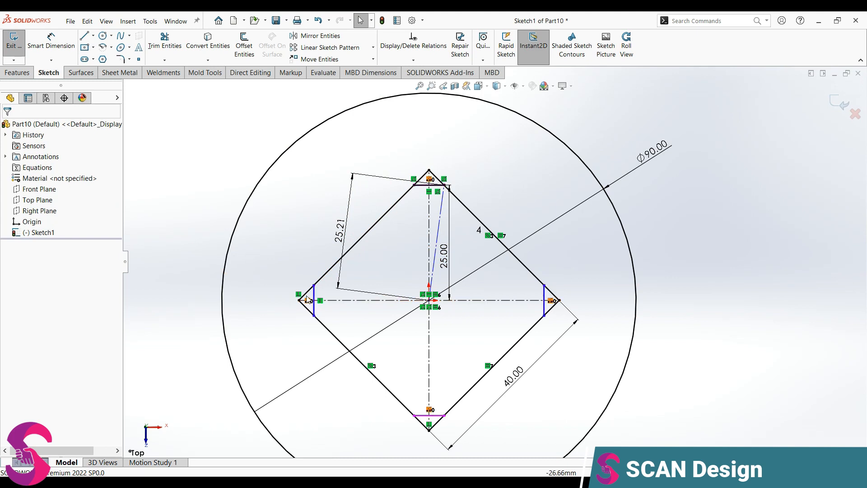
pyautogui.click(315, 285)
pyautogui.keyDown('ctrl'); pyautogui.click(319, 282); pyautogui.keyUp('ctrl')
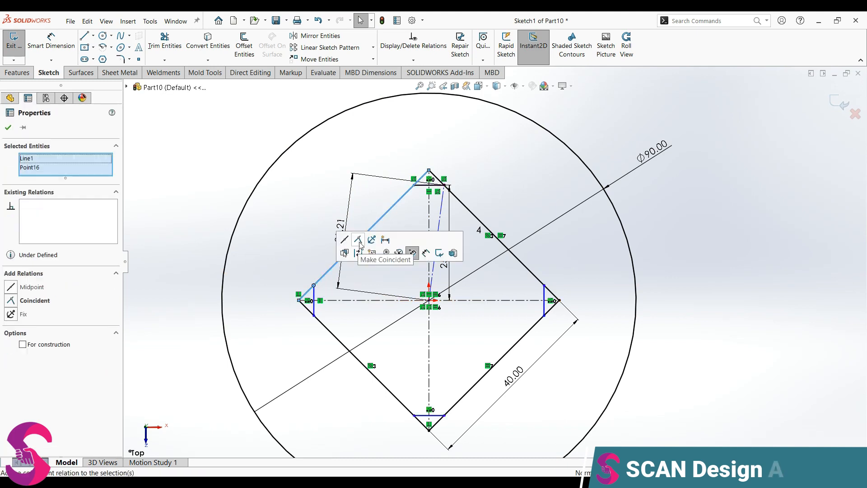
pyautogui.click(195, 245)
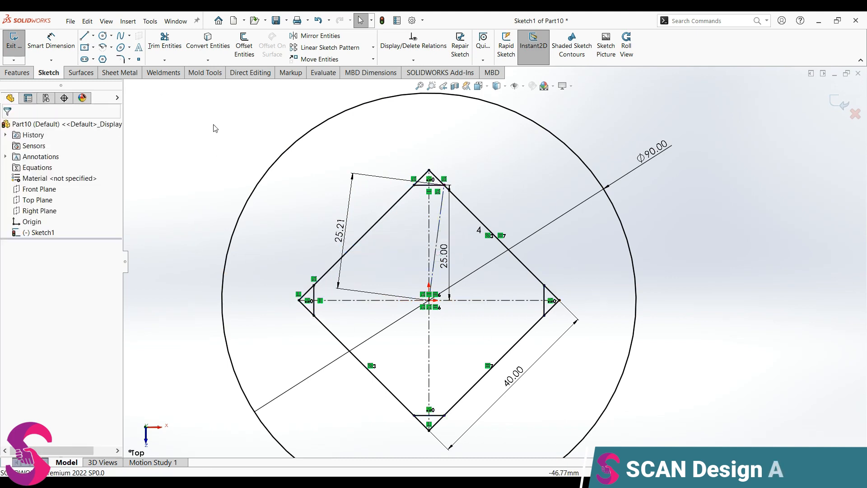
# - Power-trim the square's four corner tips outside the short lines, leaving an octagonal outline with cut corners
pyautogui.click(165, 44)
pyautogui.scroll(-2, 334, 289)
pyautogui.scroll(-1, 334, 287)
pyautogui.moveTo(312, 277); pyautogui.dragTo(316, 300)
pyautogui.moveTo(312, 330); pyautogui.dragTo(315, 317)
pyautogui.moveTo(506, 94); pyautogui.dragTo(578, 127)
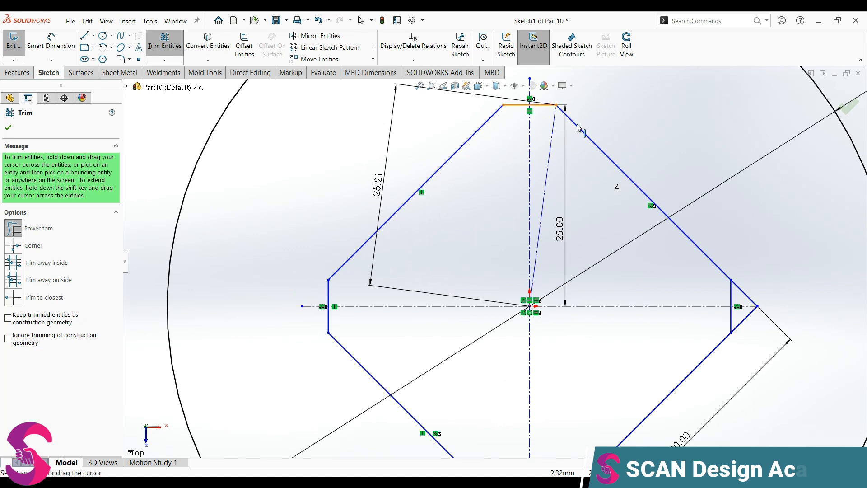
pyautogui.moveTo(758, 271); pyautogui.dragTo(744, 323)
pyautogui.scroll(3, 727, 362)
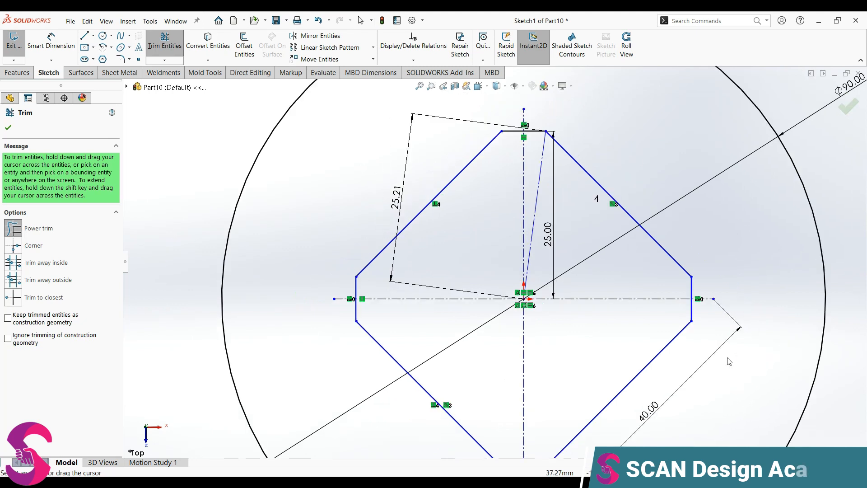
pyautogui.scroll(-3, 600, 407)
pyautogui.moveTo(452, 396); pyautogui.dragTo(427, 390)
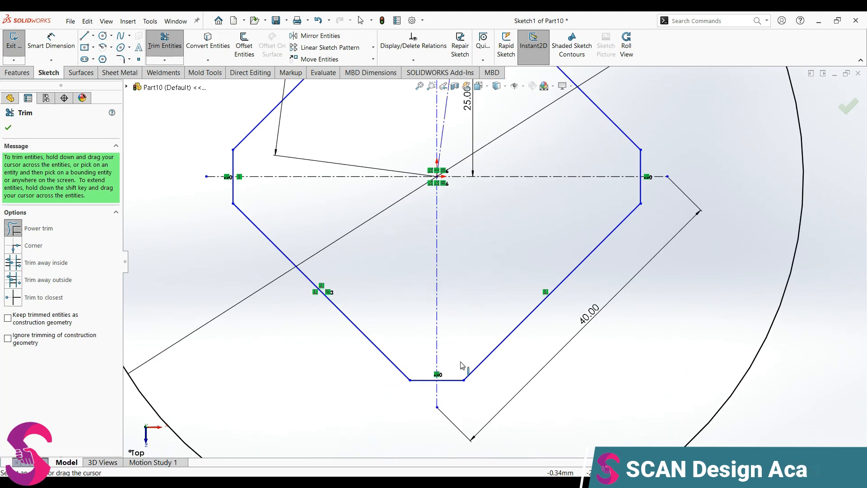
pyautogui.scroll(4, 508, 288)
pyautogui.press('Escape')
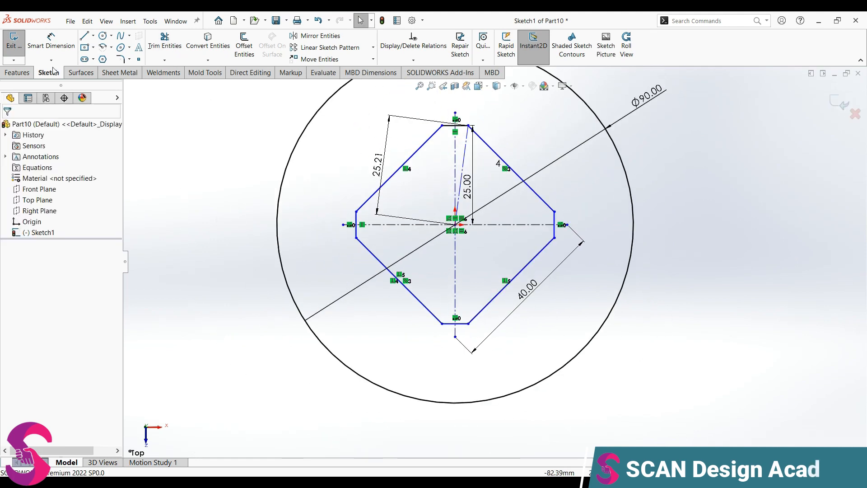
pyautogui.click(16, 73)
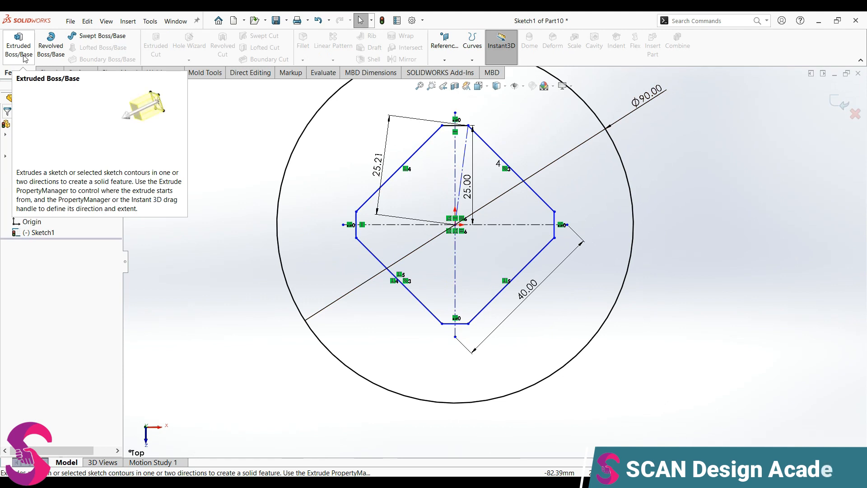
pyautogui.click(18, 49)
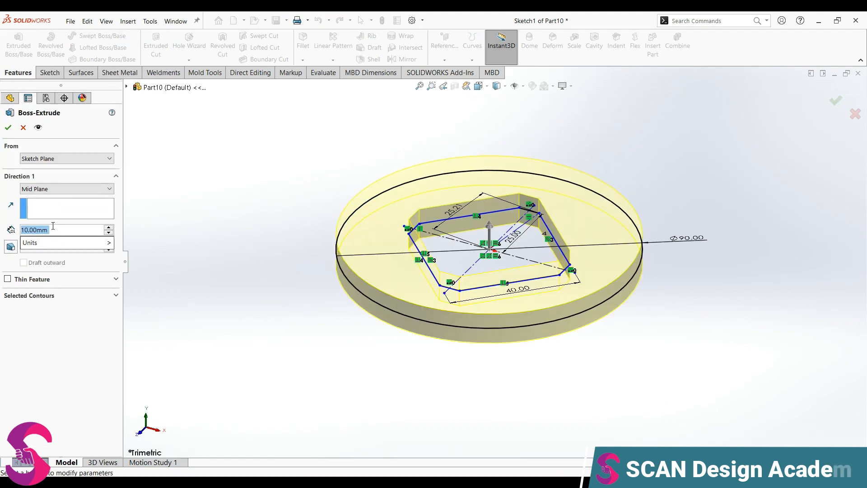
pyautogui.write('60')
pyautogui.press('Return')
pyautogui.click(67, 188)
pyautogui.click(45, 195)
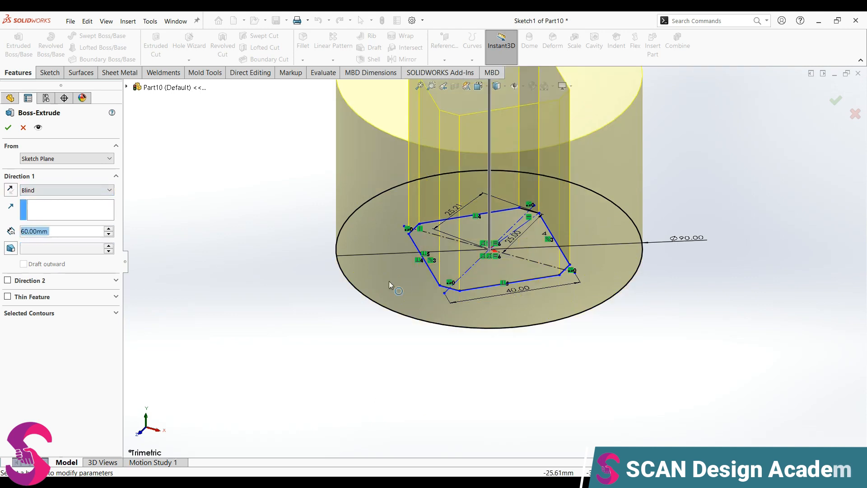
pyautogui.click(11, 189)
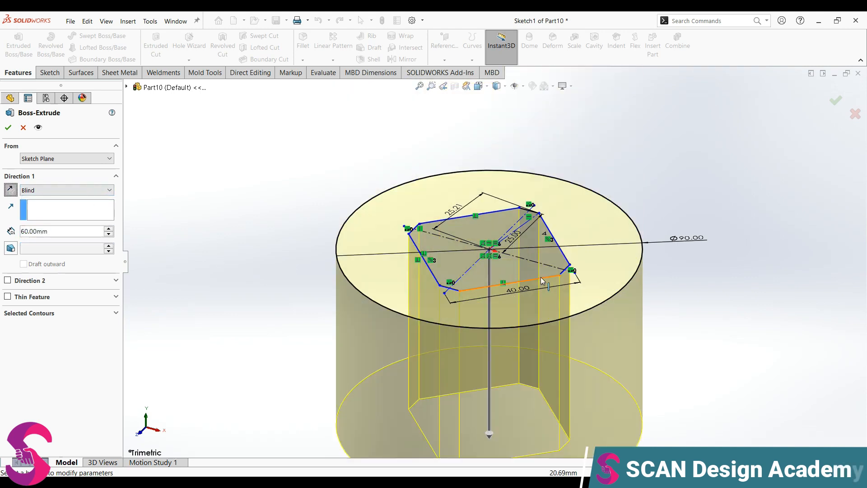
pyautogui.scroll(2, 665, 279)
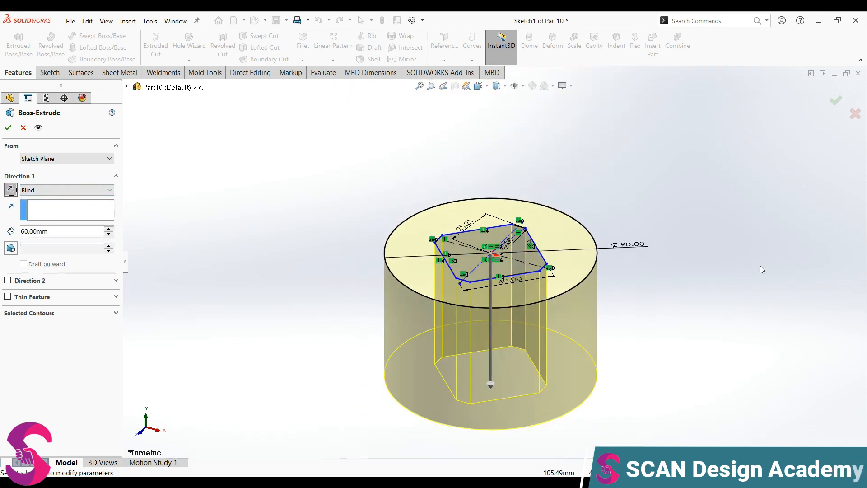
pyautogui.scroll(-1, 761, 266)
pyautogui.scroll(1, 761, 266)
pyautogui.scroll(-2, 760, 265)
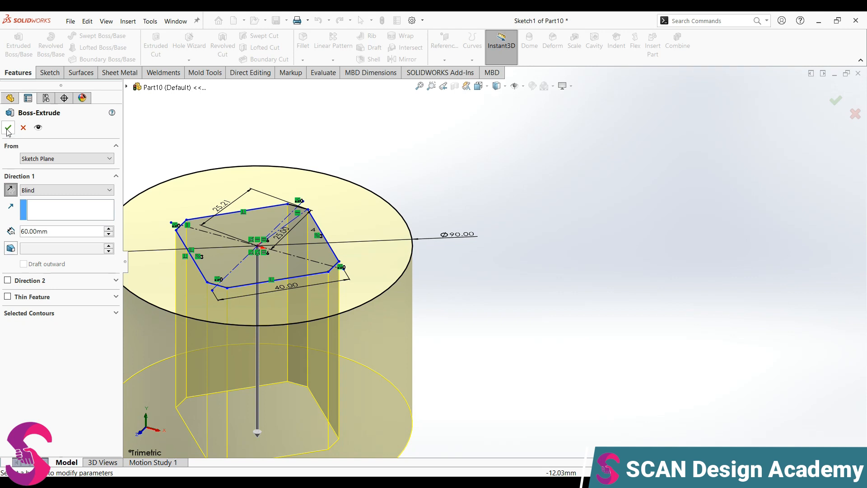
pyautogui.click(23, 128)
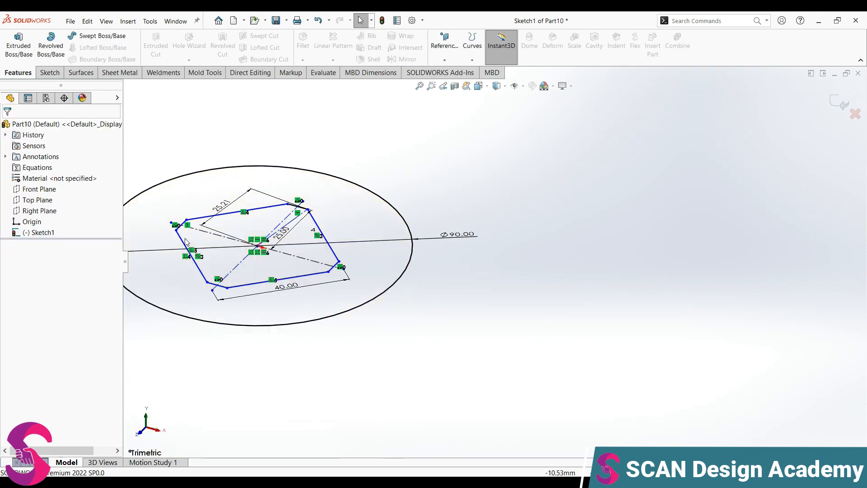
# - Sketch an open arm outline: a line from the 90 mm circle's top, a tangent end arc, and a line back to the circle's lower edge
pyautogui.hotkey('ctrl', '8')
pyautogui.press('space')
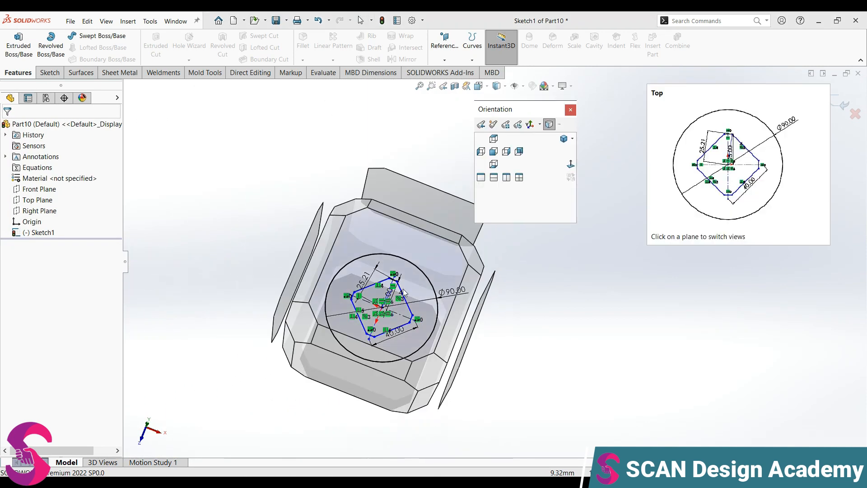
pyautogui.click(399, 297)
pyautogui.scroll(5, 762, 266)
pyautogui.scroll(-6, 773, 215)
pyautogui.scroll(4, 655, 249)
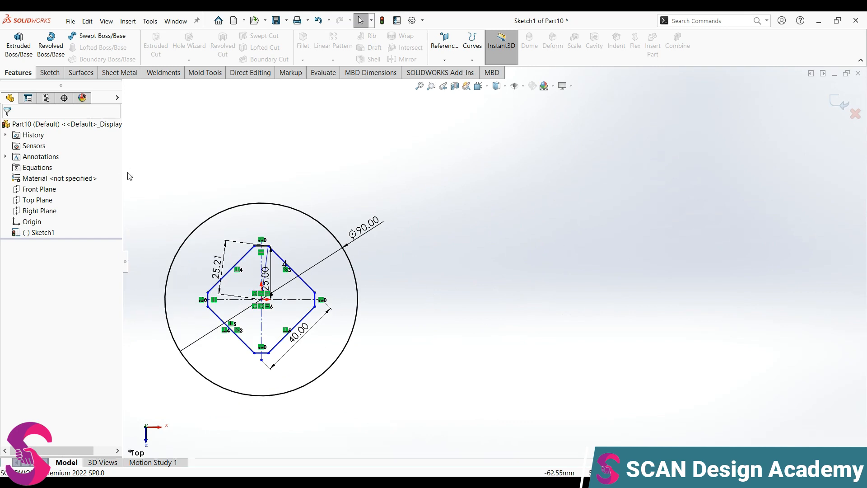
pyautogui.click(51, 71)
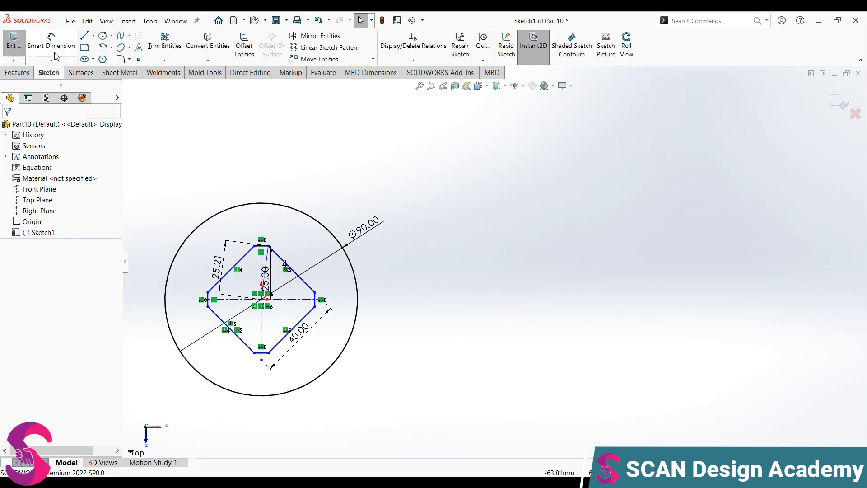
pyautogui.click(84, 36)
pyautogui.click(261, 203)
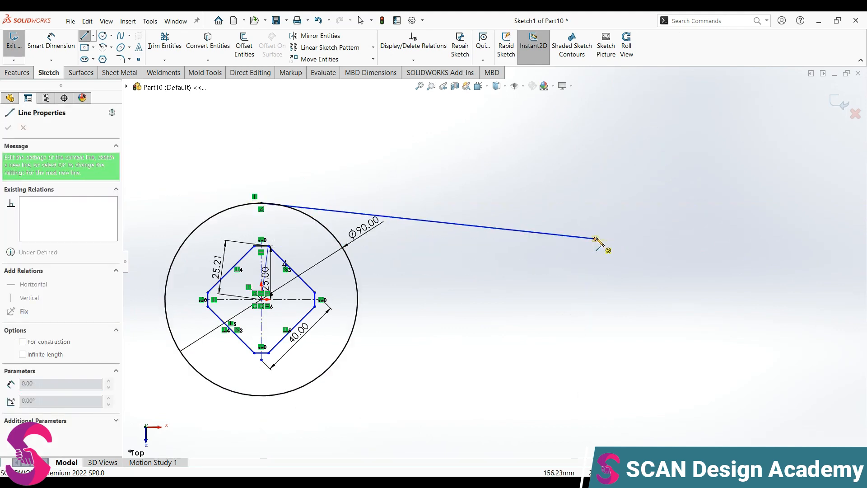
pyautogui.click(595, 238)
pyautogui.click(600, 335)
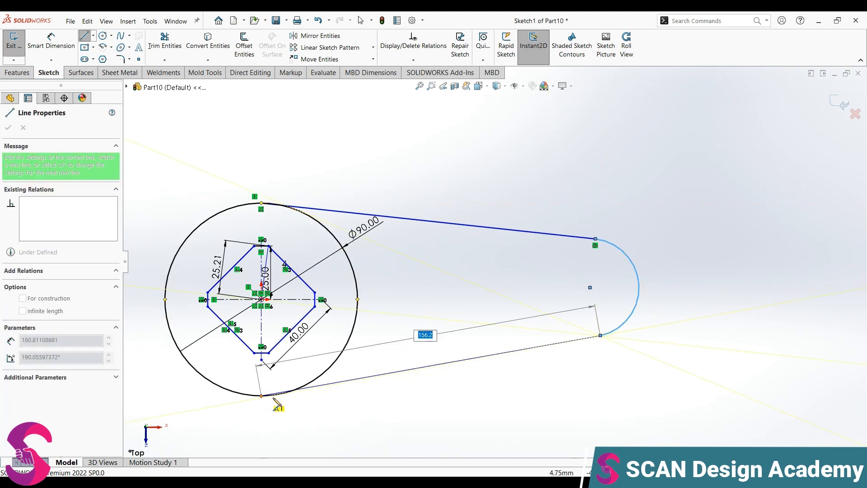
pyautogui.click(274, 396)
pyautogui.press('Escape')
# - Replace the vertical relation at the upper line's start with tangency to the large circle, and make the lower line tangent to the end arc
pyautogui.click(311, 216)
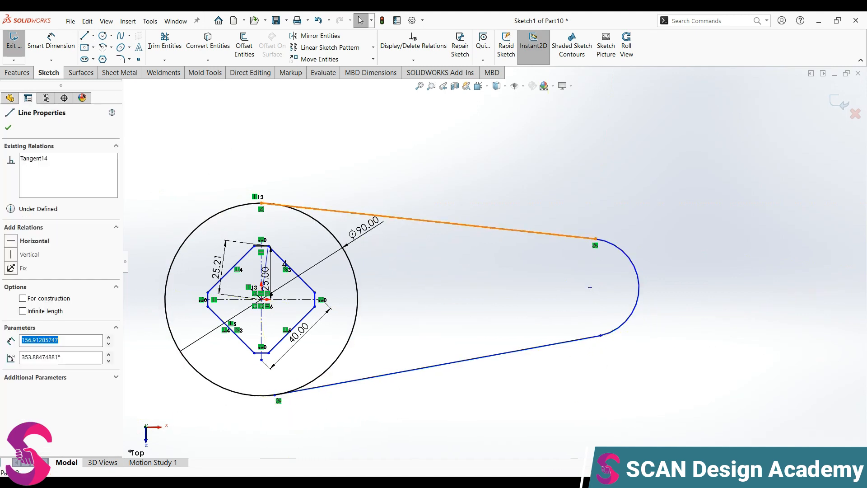
pyautogui.press('Escape')
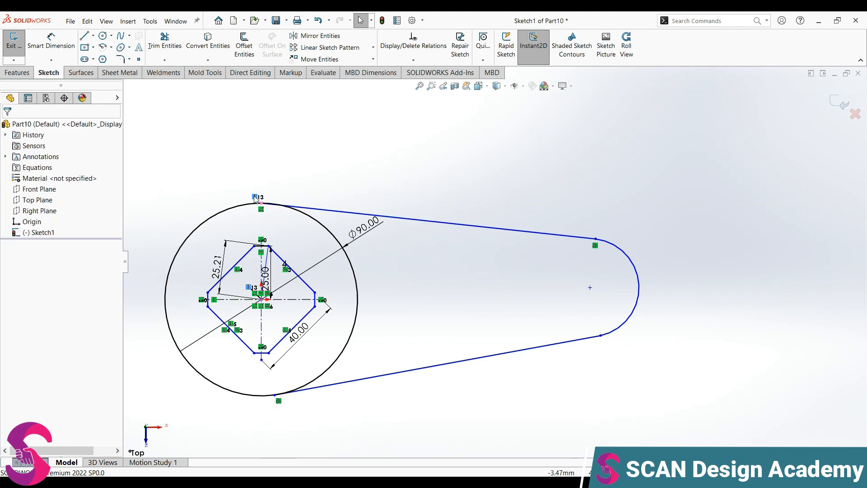
pyautogui.click(310, 208)
pyautogui.keyDown('ctrl'); pyautogui.click(316, 220); pyautogui.keyUp('ctrl')
pyautogui.click(376, 179)
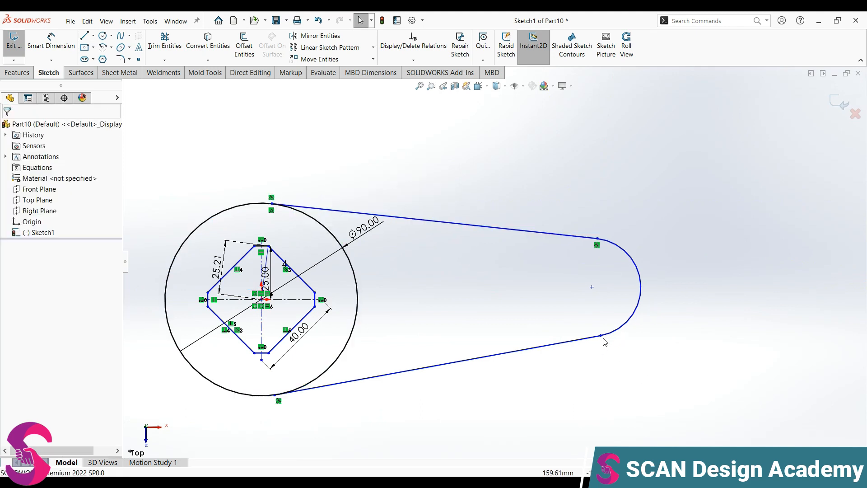
pyautogui.click(601, 337)
pyautogui.click(680, 310)
# - Dimension the arm's end arc with a radius of 25 mm
pyautogui.moveTo(596, 420); pyautogui.dragTo(598, 384, button='right')
pyautogui.click(620, 327)
pyautogui.click(656, 357)
pyautogui.write('25')
pyautogui.press('Return')
pyautogui.press('Escape')
# - Align the end arc's centre horizontally with the origin and dimension the distance between them as 200 mm
pyautogui.click(591, 293)
pyautogui.keyDown('ctrl'); pyautogui.click(261, 298); pyautogui.keyUp('ctrl')
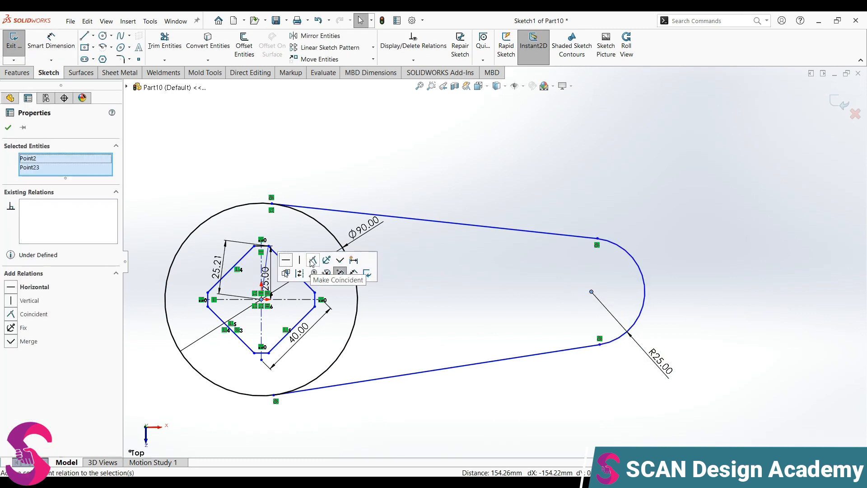
pyautogui.click(287, 260)
pyautogui.moveTo(618, 438); pyautogui.dragTo(617, 400, button='right')
pyautogui.click(592, 300)
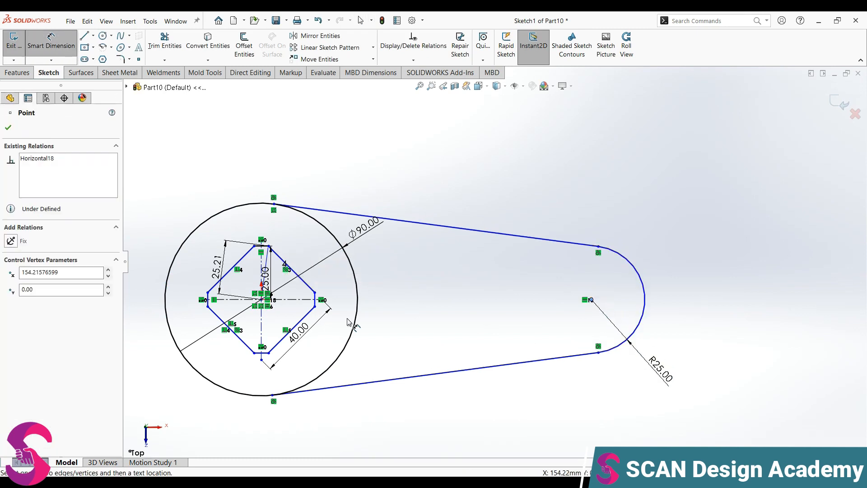
pyautogui.click(262, 300)
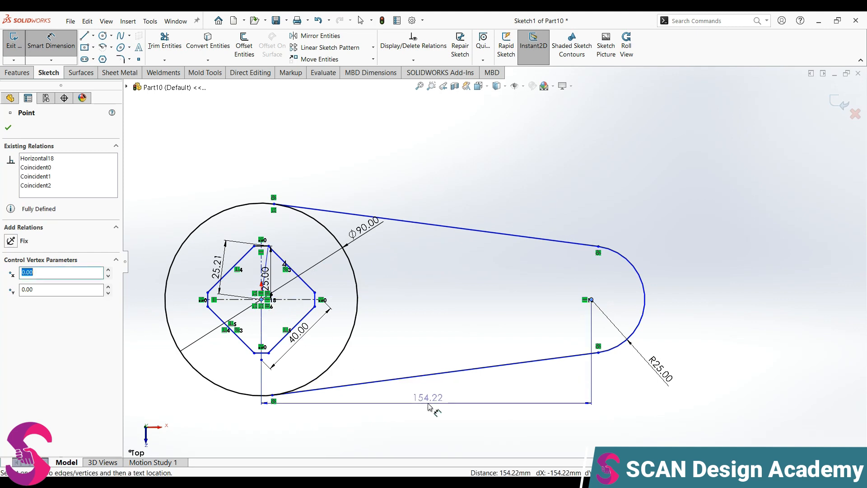
pyautogui.click(429, 406)
pyautogui.write('200')
pyautogui.press('Return')
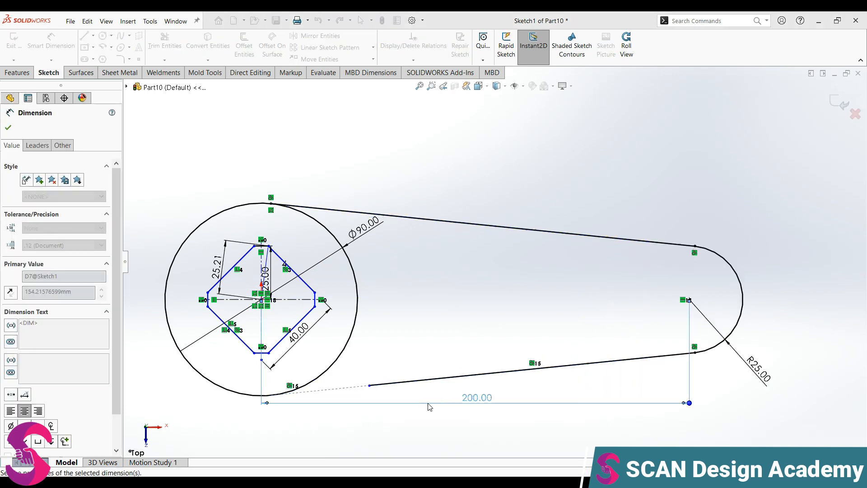
pyautogui.scroll(2, 462, 390)
pyautogui.scroll(-2, 408, 380)
pyautogui.press('Escape')
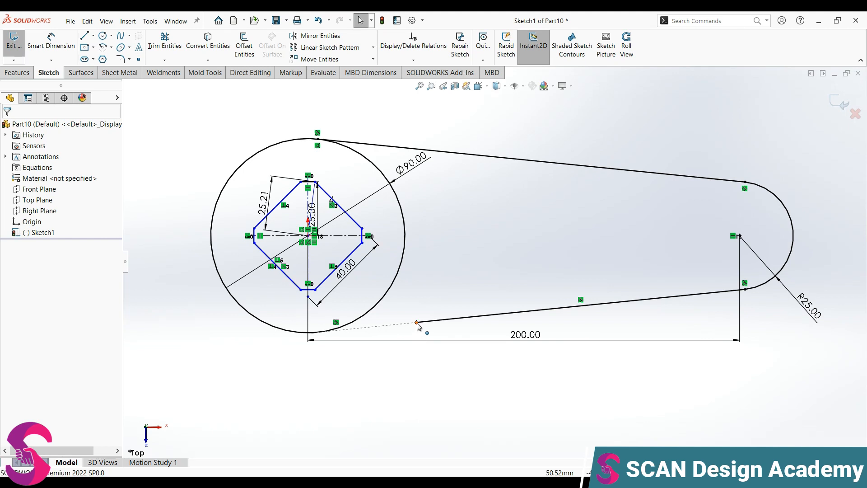
# - Make the lower line's loose endpoint coincident with the 90 mm circle
pyautogui.click(416, 323)
pyautogui.keyDown('ctrl'); pyautogui.click(377, 308); pyautogui.keyUp('ctrl')
pyautogui.click(416, 270)
pyautogui.click(398, 368)
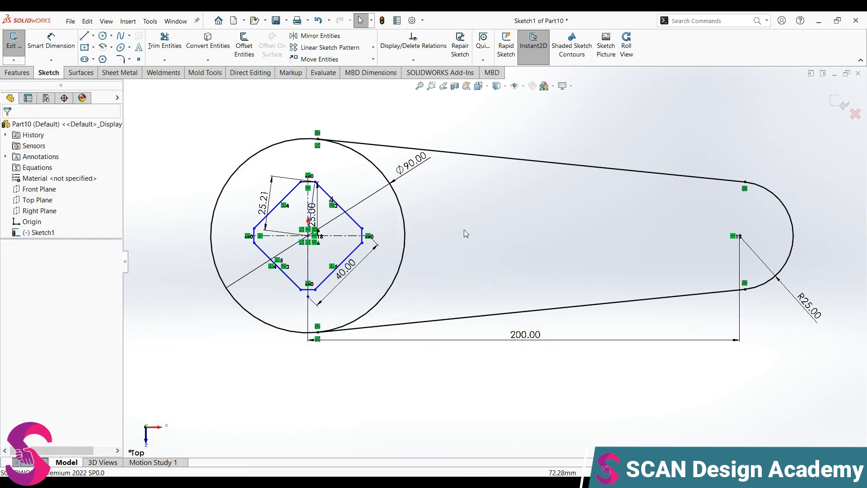
pyautogui.click(103, 35)
pyautogui.click(739, 235)
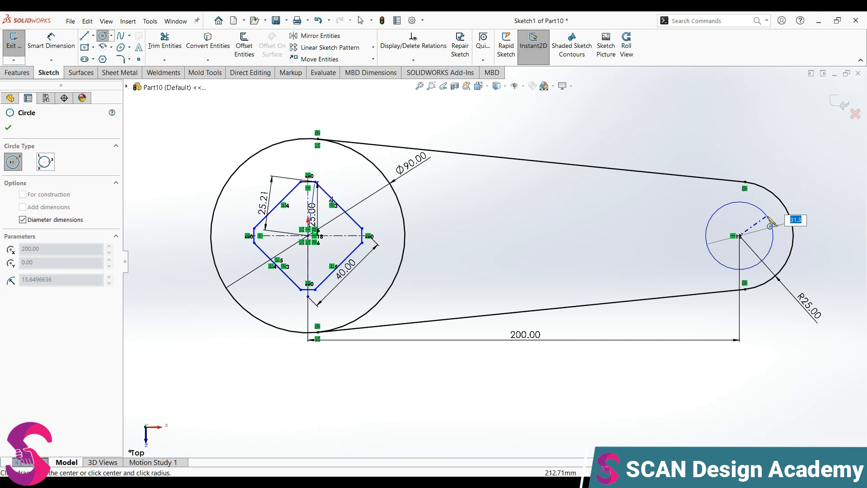
pyautogui.press('Escape')
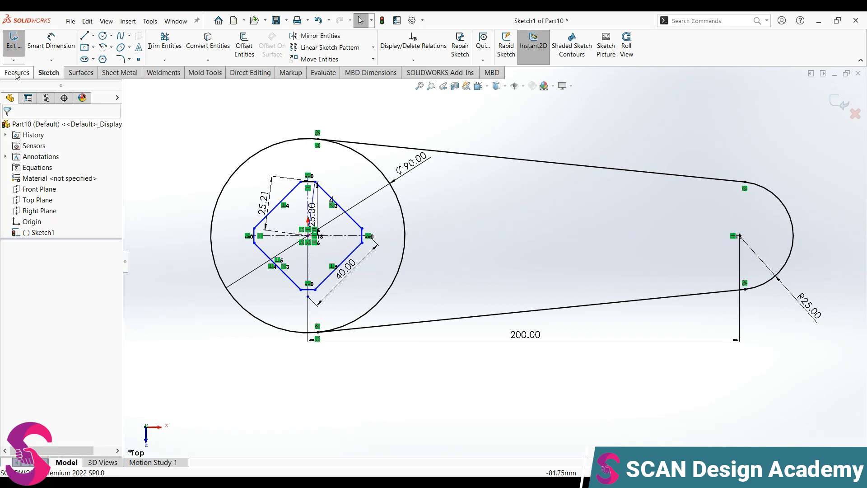
# - Start a Blind boss extrude using the circular region around the cut-corner square and the tapered arm region as contours
pyautogui.click(17, 72)
pyautogui.click(19, 46)
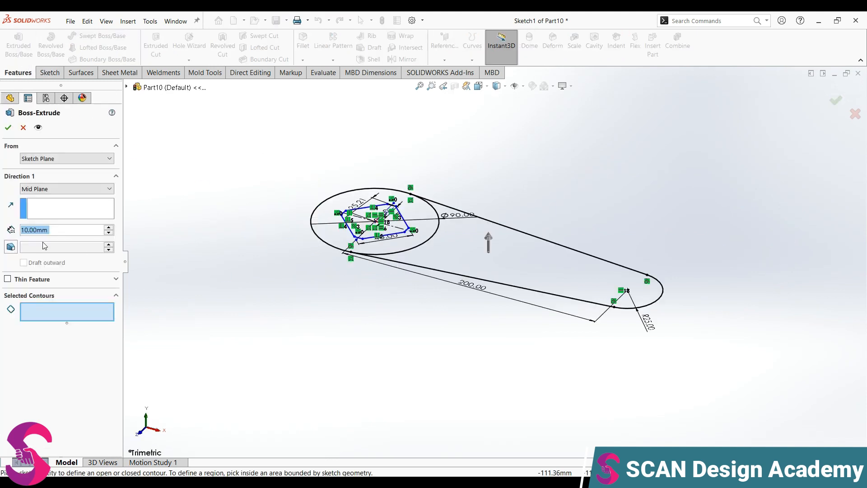
pyautogui.click(48, 189)
pyautogui.click(45, 198)
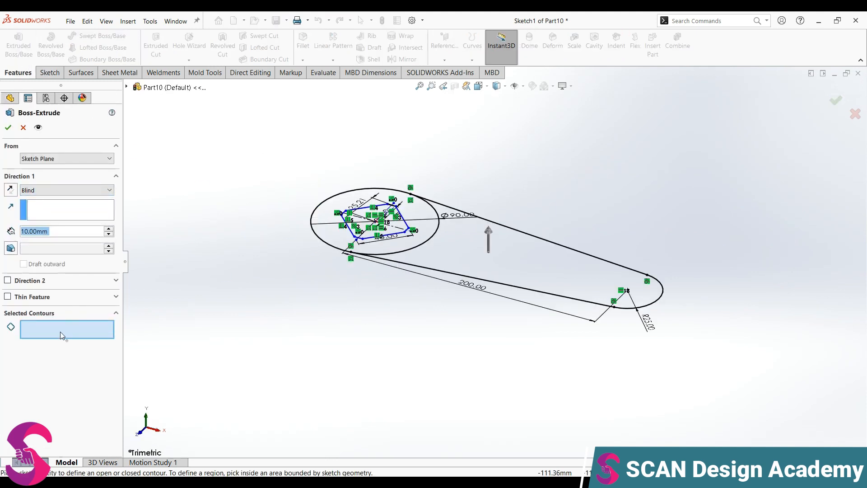
pyautogui.scroll(-2, 399, 243)
pyautogui.click(404, 245)
pyautogui.click(509, 263)
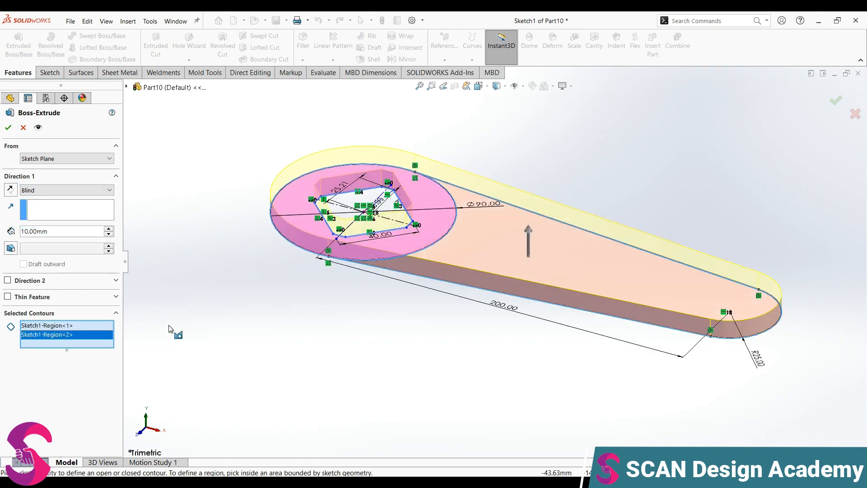
# - Reverse the extrusion downward and create it with a depth of 60+25 mm
pyautogui.click(11, 190)
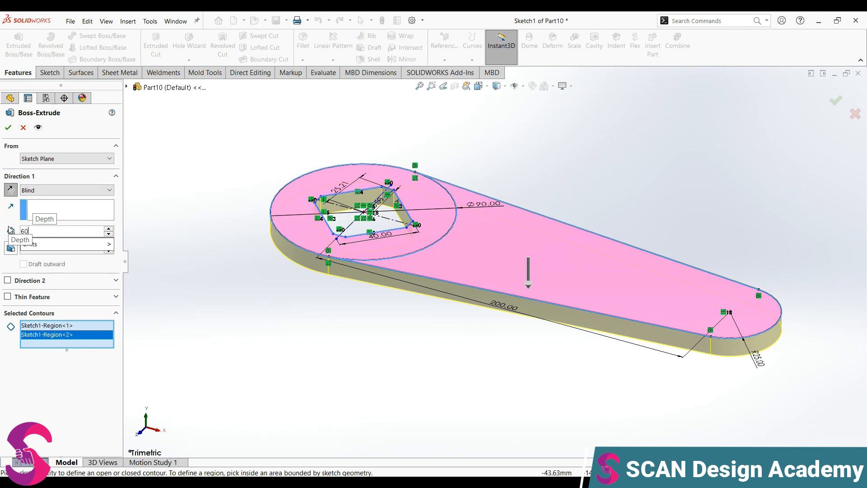
pyautogui.write('+')
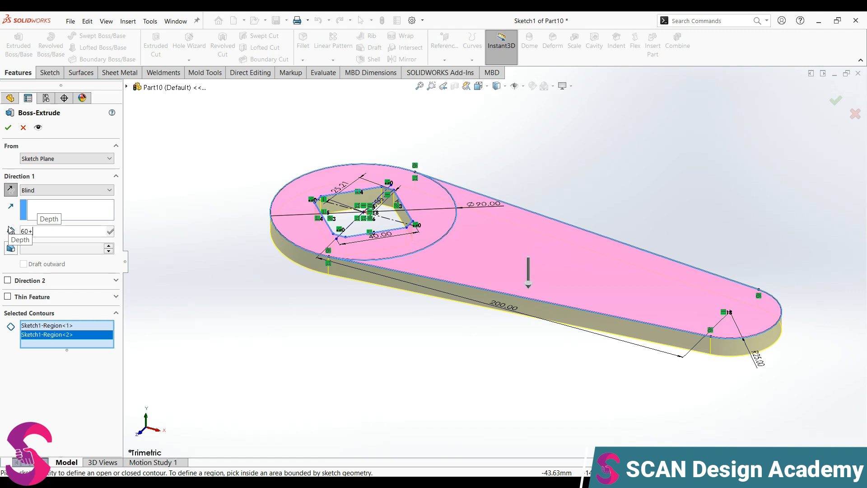
pyautogui.write('25')
pyautogui.press('Return')
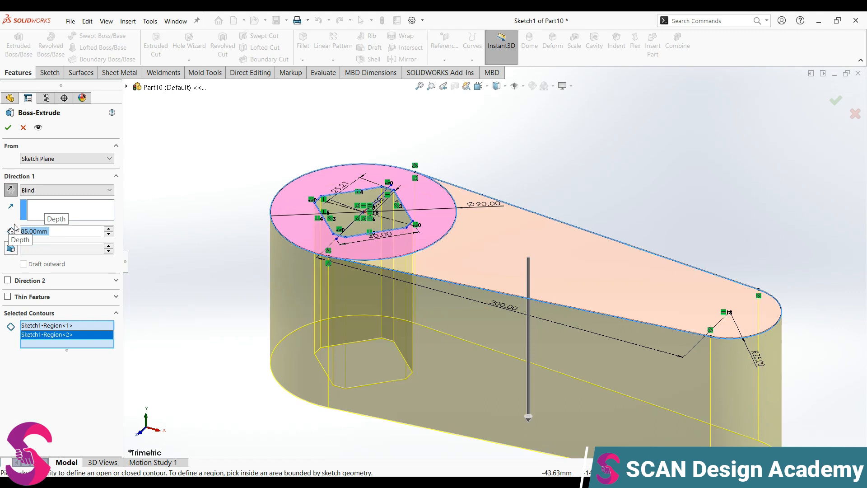
pyautogui.click(7, 128)
pyautogui.click(29, 201)
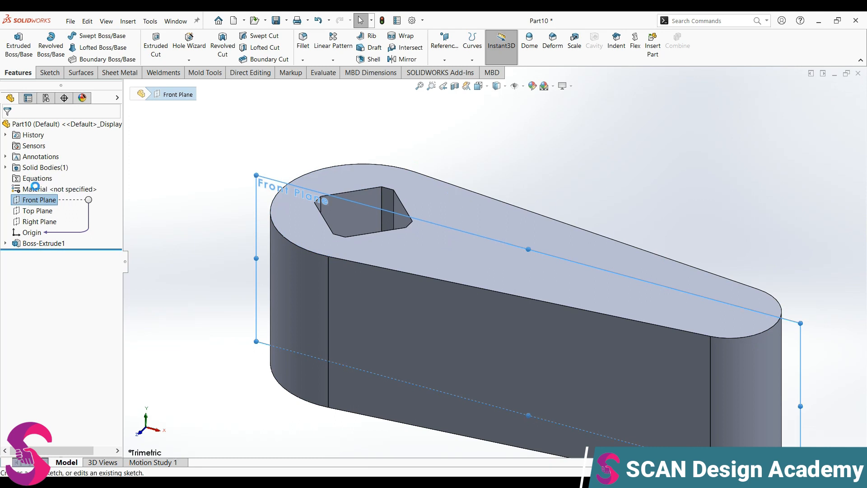
pyautogui.click(37, 186)
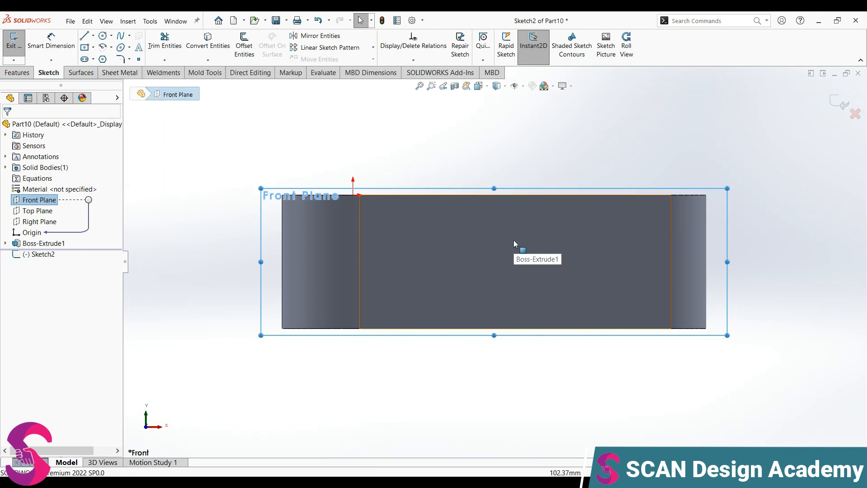
pyautogui.click(12, 45)
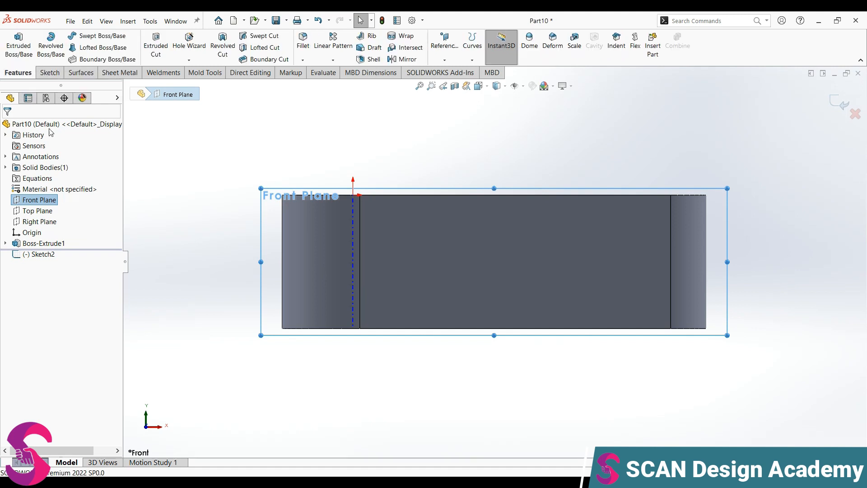
# - Edit the first boss extrude to a depth of 60 mm and remove the tapered arm region from its contours
pyautogui.click(30, 244)
pyautogui.click(38, 216)
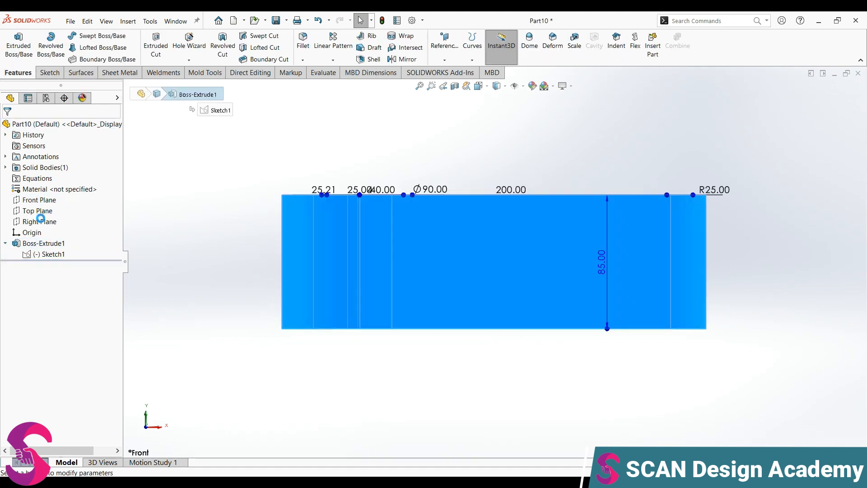
pyautogui.write('60')
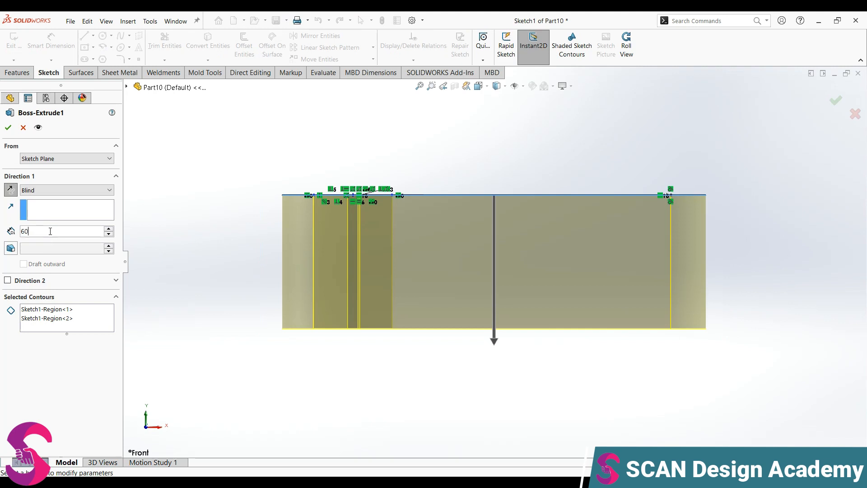
pyautogui.press('Return')
pyautogui.rightClick(50, 323)
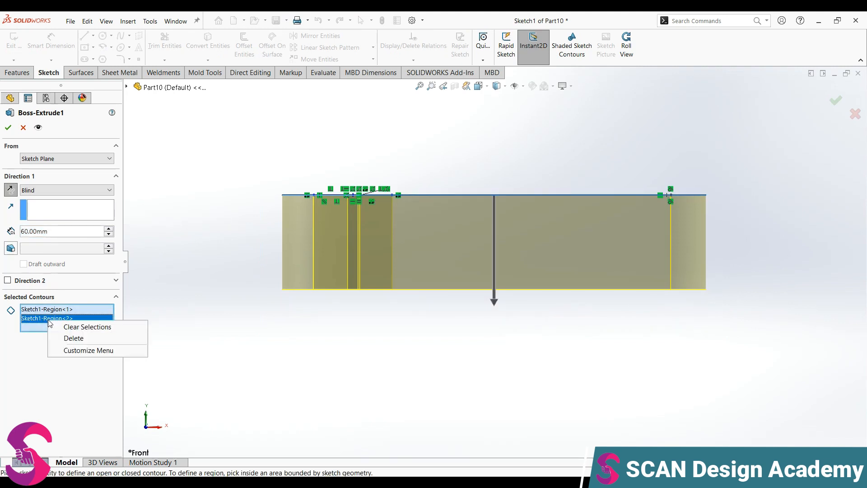
pyautogui.click(70, 336)
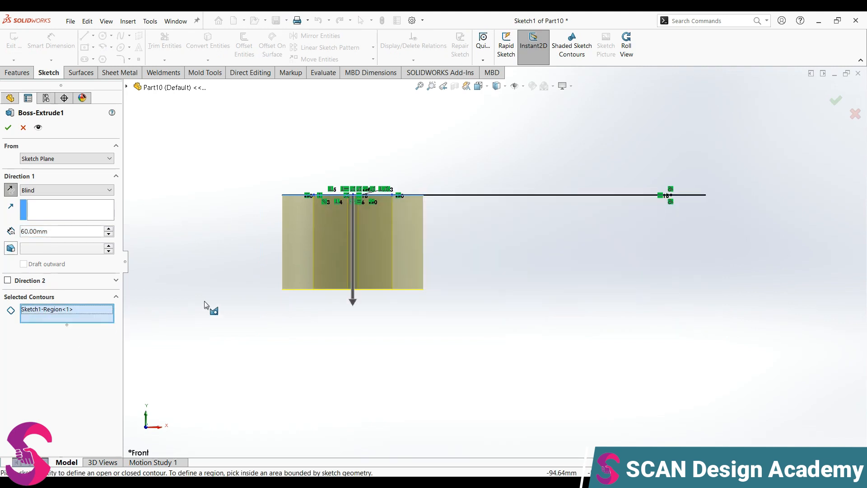
pyautogui.click(7, 127)
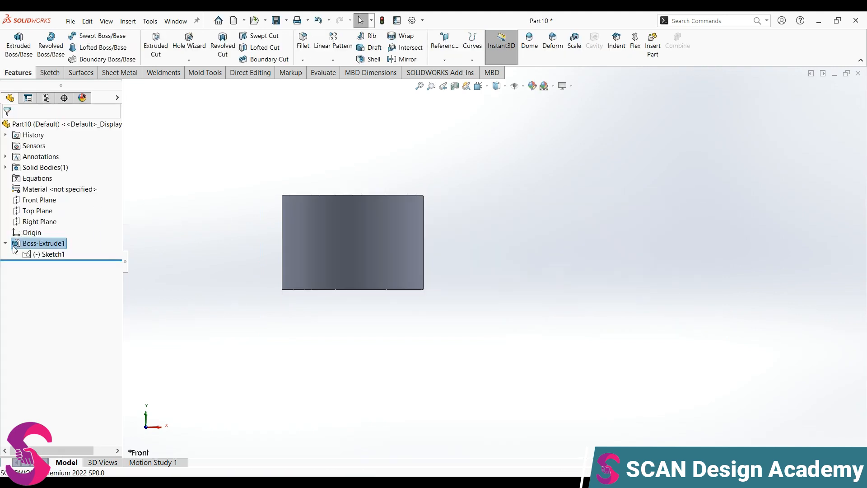
# - Extrude the same sketch's tapered arm region as a merged Blind boss, 25 mm upward and 10 mm downward in a second direction
pyautogui.click(21, 50)
pyautogui.click(473, 198)
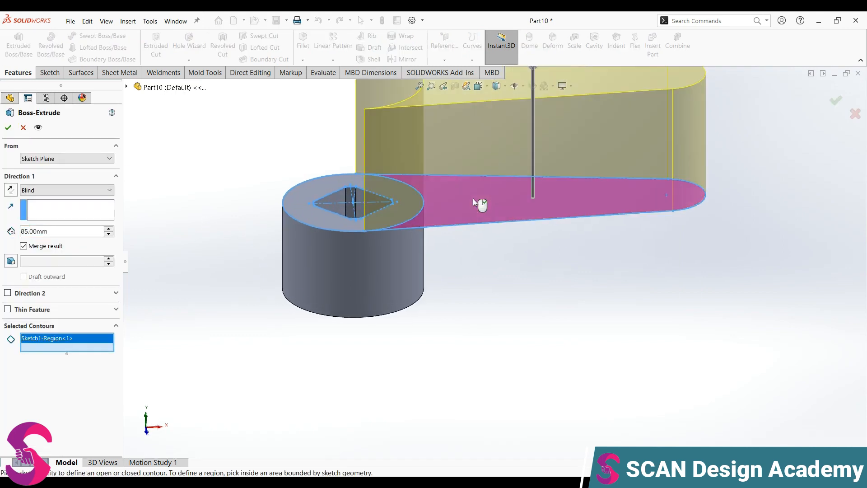
pyautogui.click(10, 190)
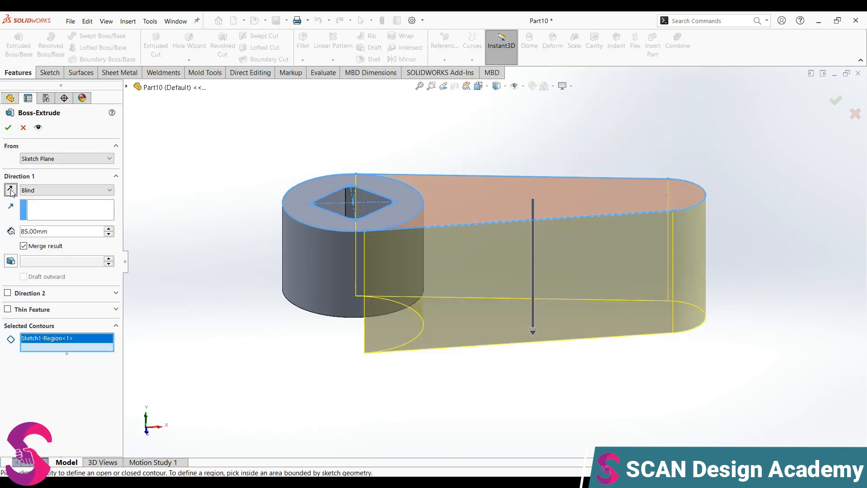
pyautogui.click(12, 192)
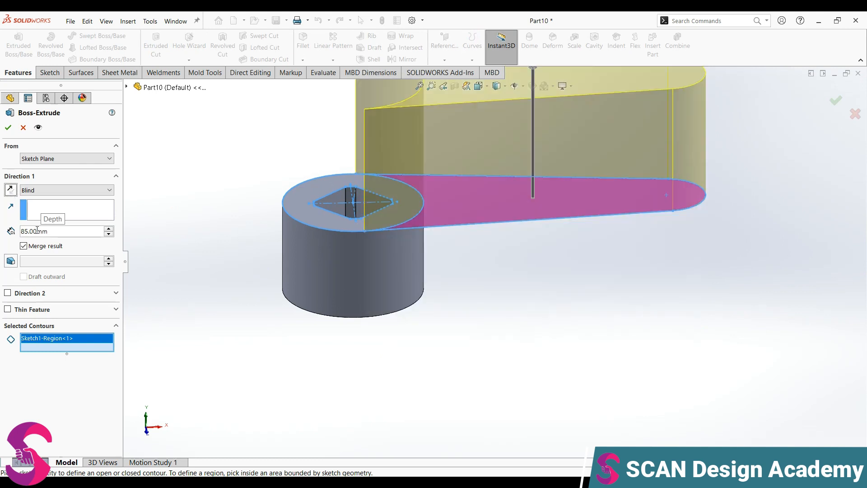
pyautogui.click(7, 294)
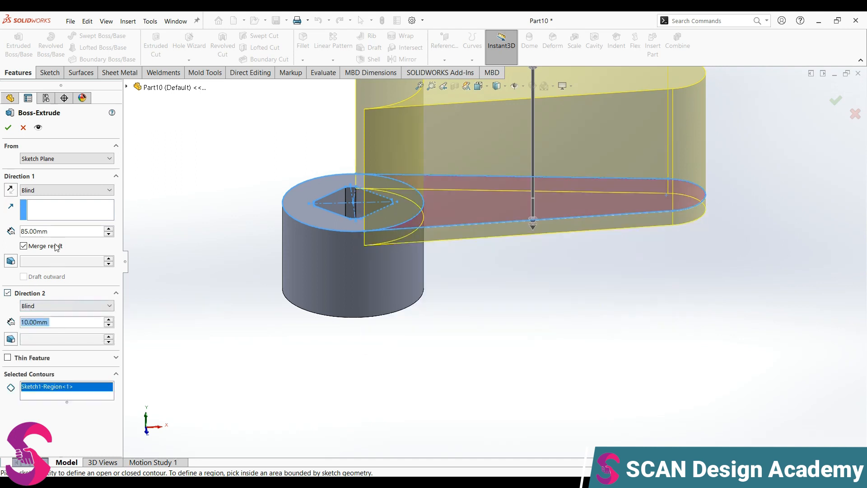
pyautogui.moveTo(57, 232); pyautogui.dragTo(1, 234)
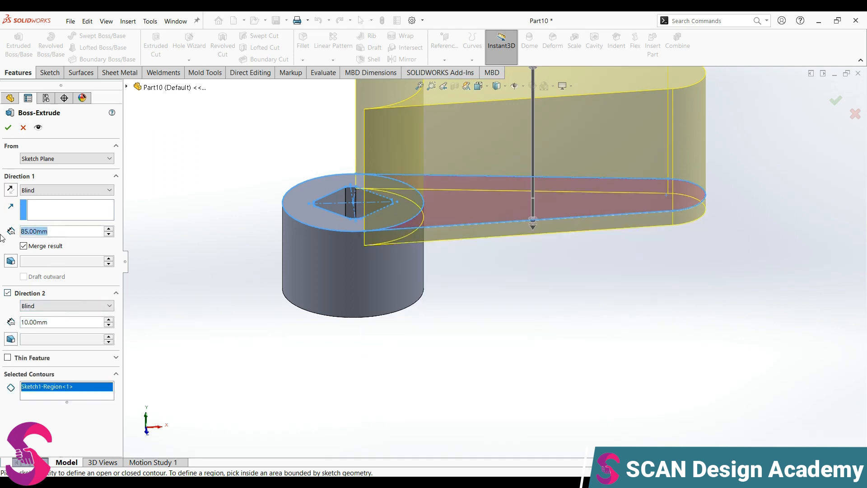
pyautogui.write('25')
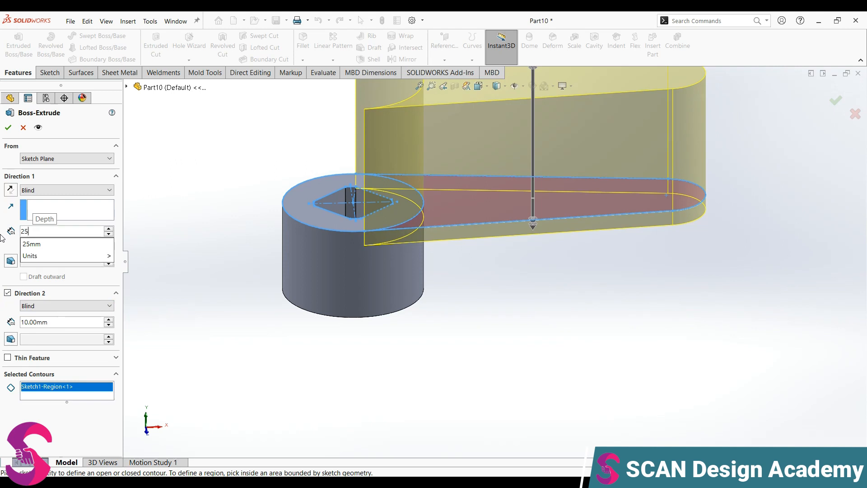
pyautogui.press('Return')
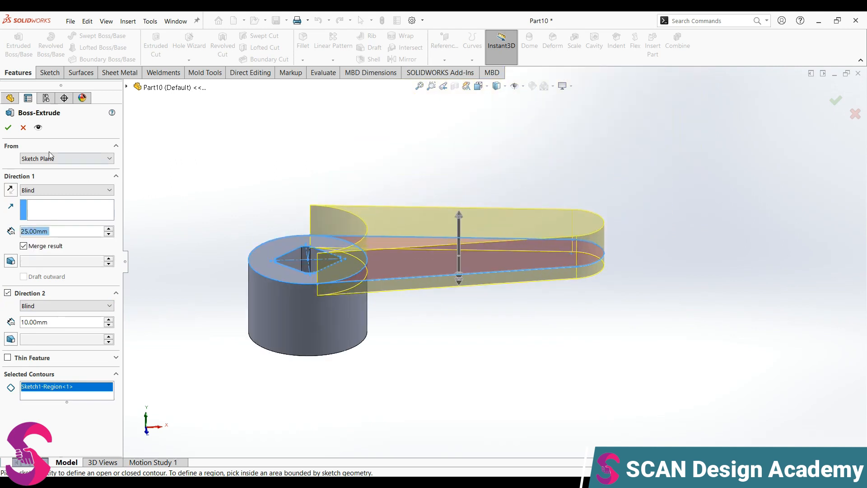
pyautogui.click(9, 127)
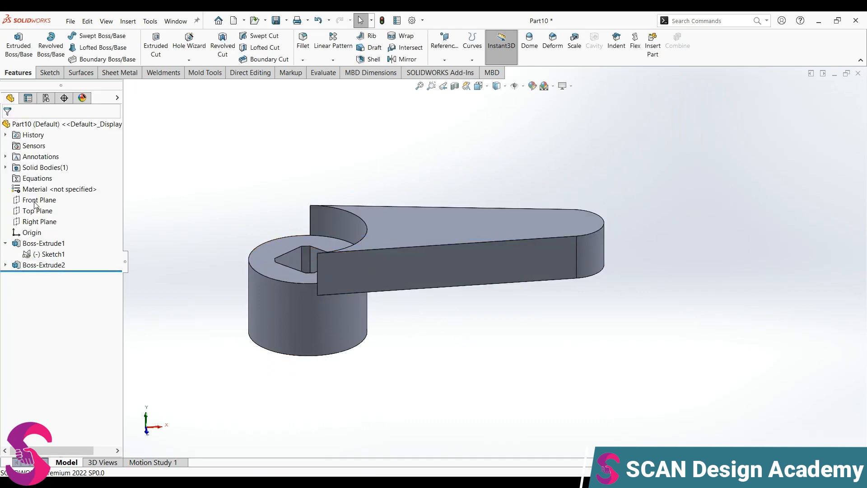
pyautogui.click(34, 222)
pyautogui.click(35, 203)
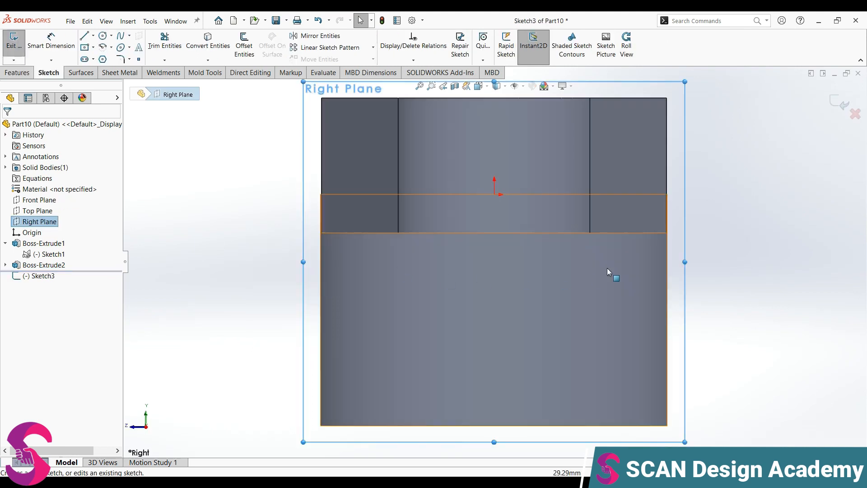
pyautogui.click(14, 40)
pyautogui.moveTo(489, 318)
pyautogui.mouseDown(button='middle')
pyautogui.moveTo(535, 326)
pyautogui.moveTo(482, 321)
pyautogui.mouseUp(button='middle')
pyautogui.click(26, 210)
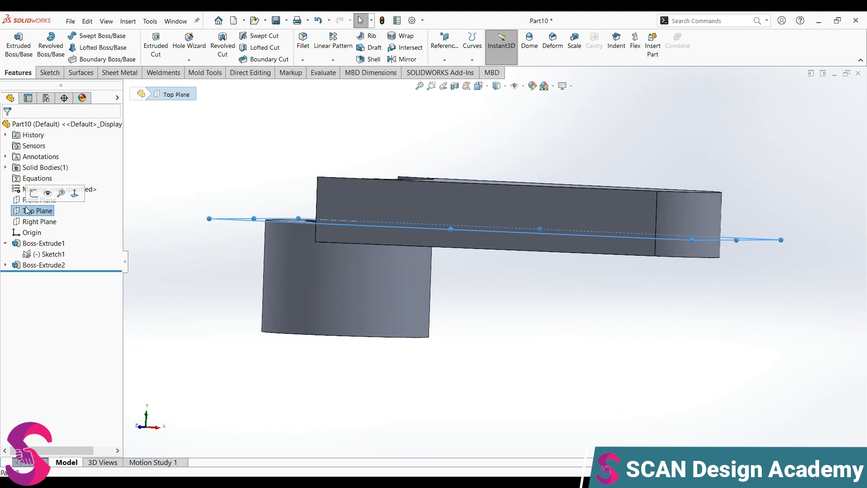
# - Sketch on the Front Plane a horizontal line at boss-top height, a slope about 57 mm long to the arm's top, and a line to its end
pyautogui.click(28, 200)
pyautogui.click(27, 192)
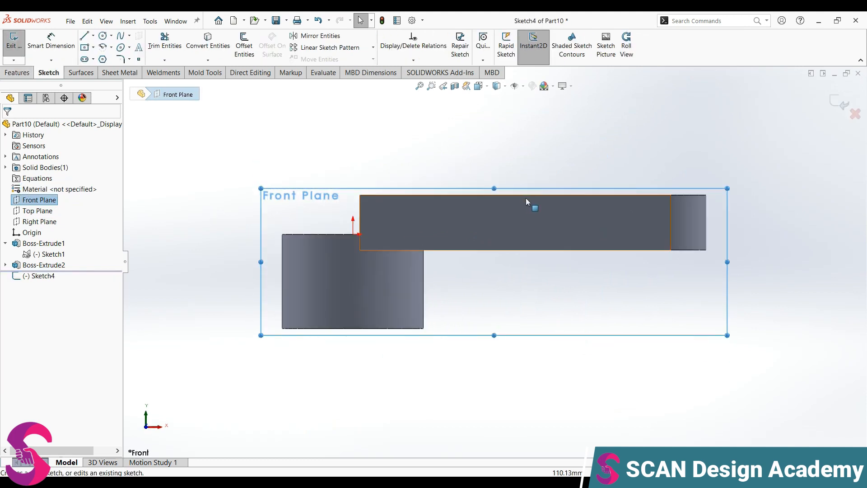
pyautogui.scroll(-2, 525, 197)
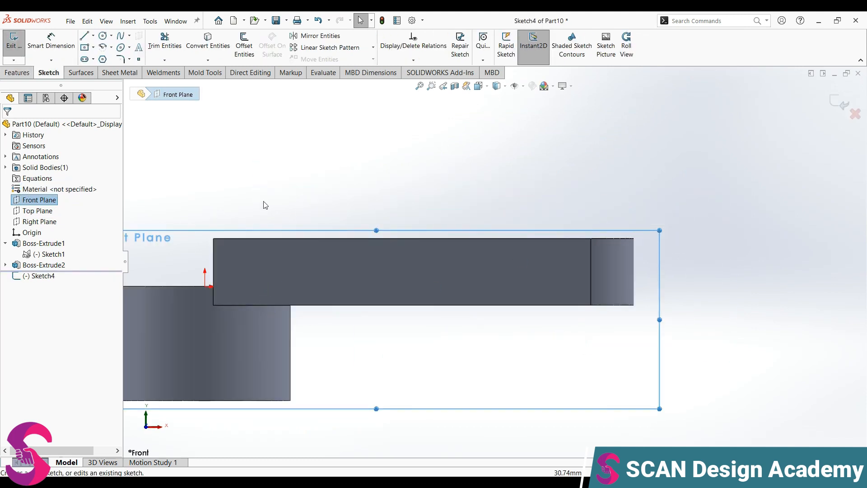
pyautogui.click(84, 35)
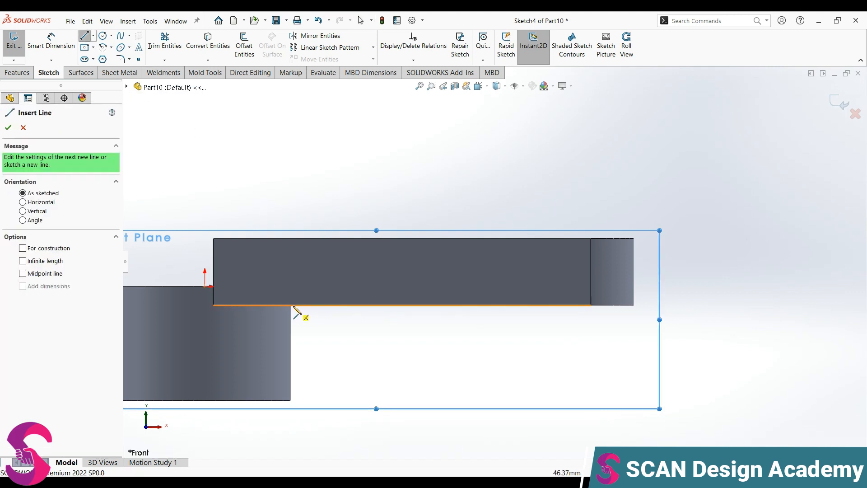
pyautogui.click(213, 286)
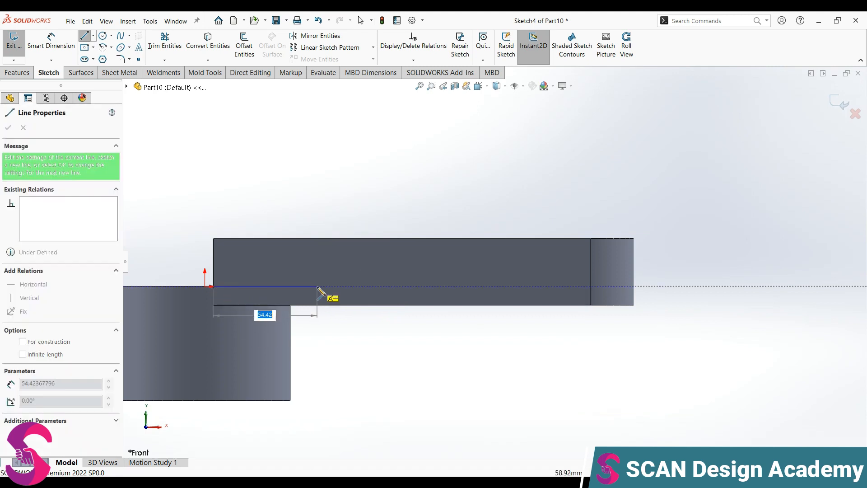
pyautogui.click(351, 286)
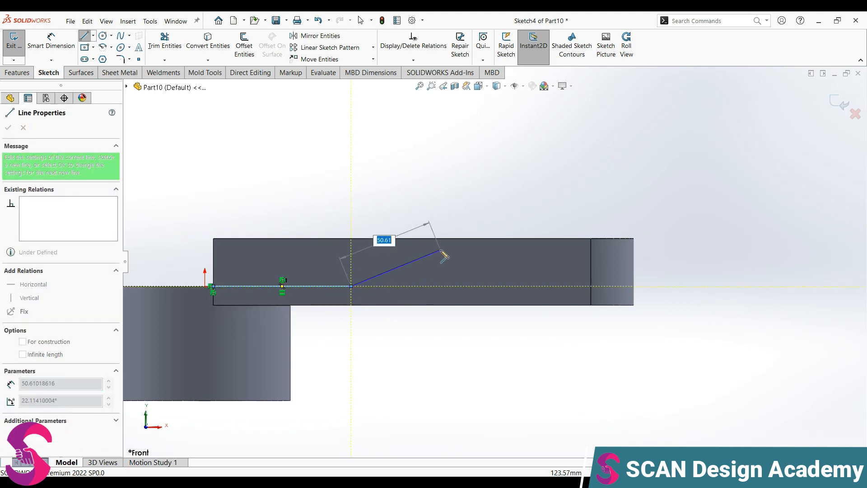
pyautogui.click(449, 238)
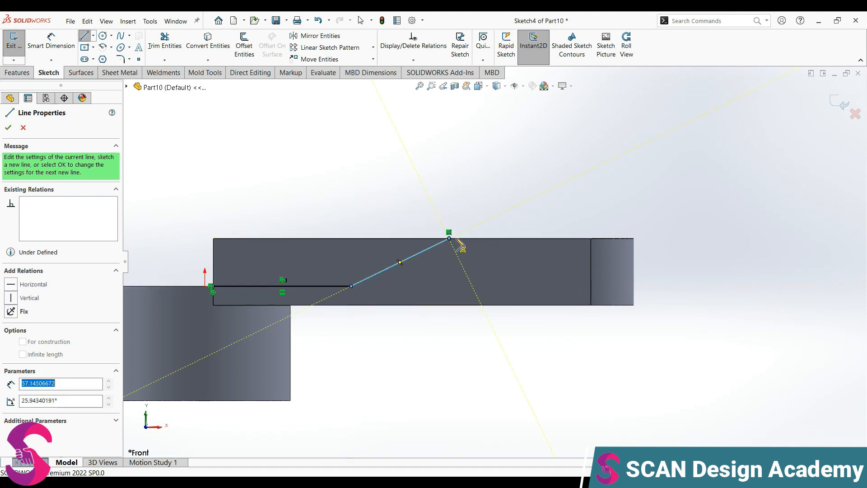
pyautogui.click(633, 238)
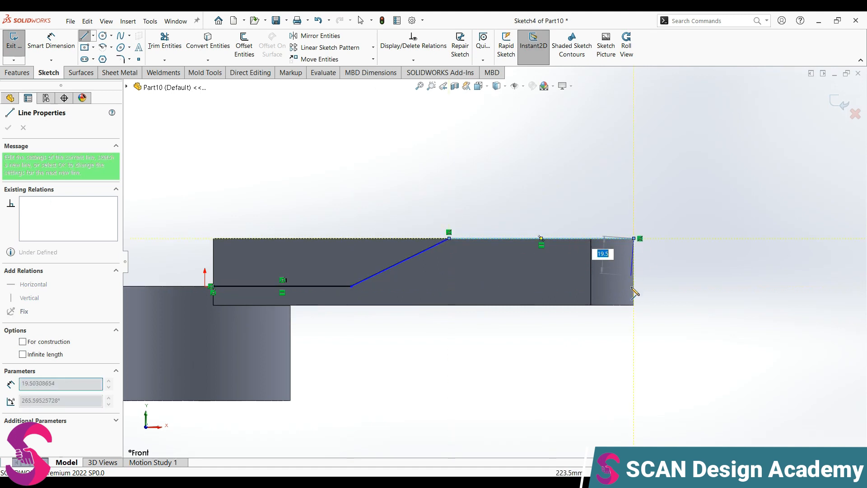
pyautogui.click(634, 305)
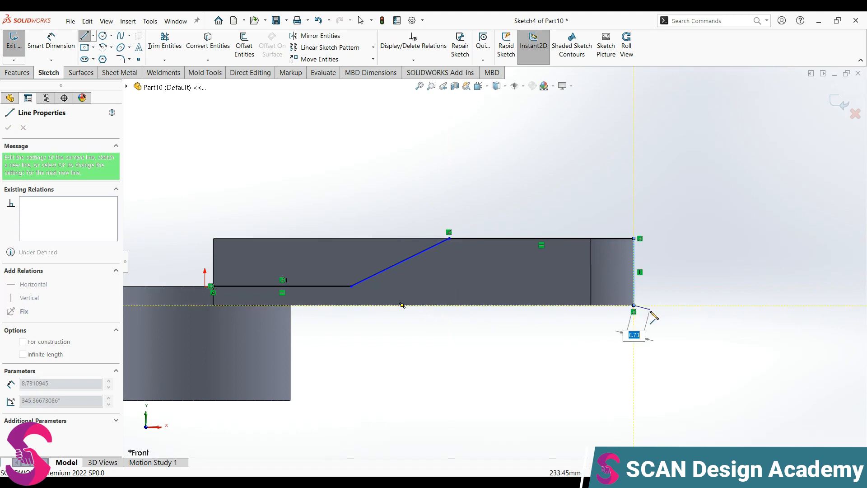
pyautogui.press('Escape')
pyautogui.click(634, 295)
pyautogui.press('Delete')
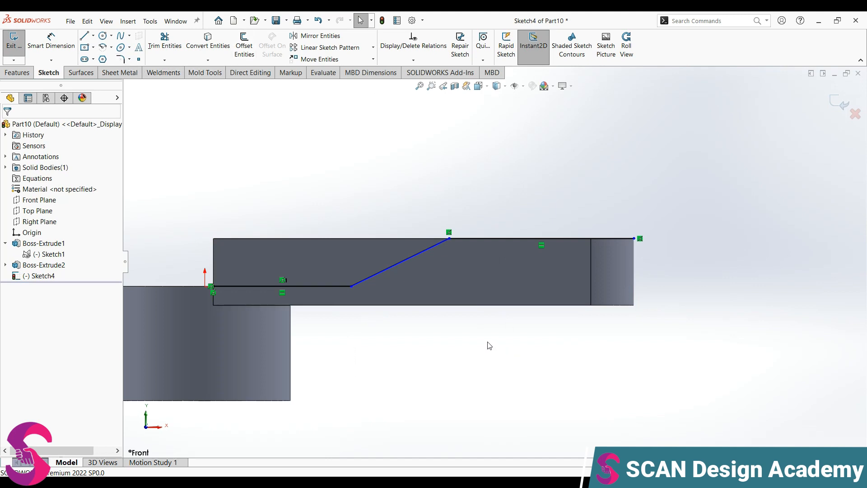
# - Dimension the horizontal distance from the boss's outer edge to the start of the sloped line as 120 mm
pyautogui.moveTo(466, 372); pyautogui.dragTo(463, 274, button='right')
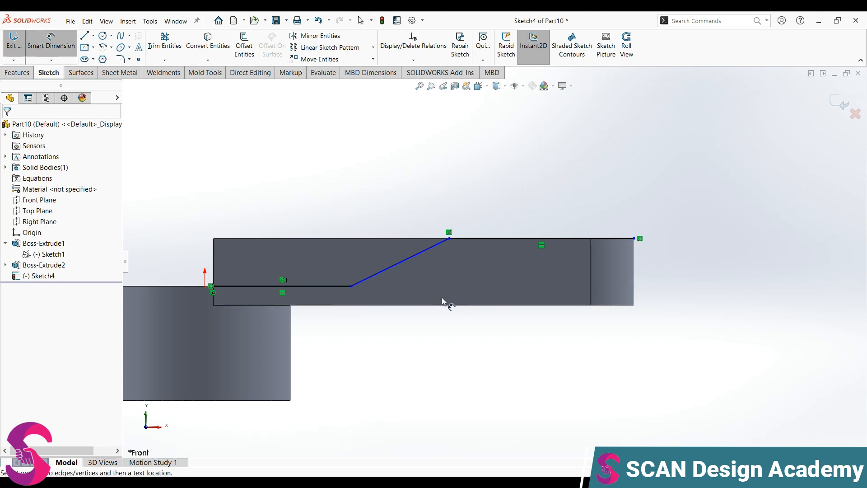
pyautogui.press('z')
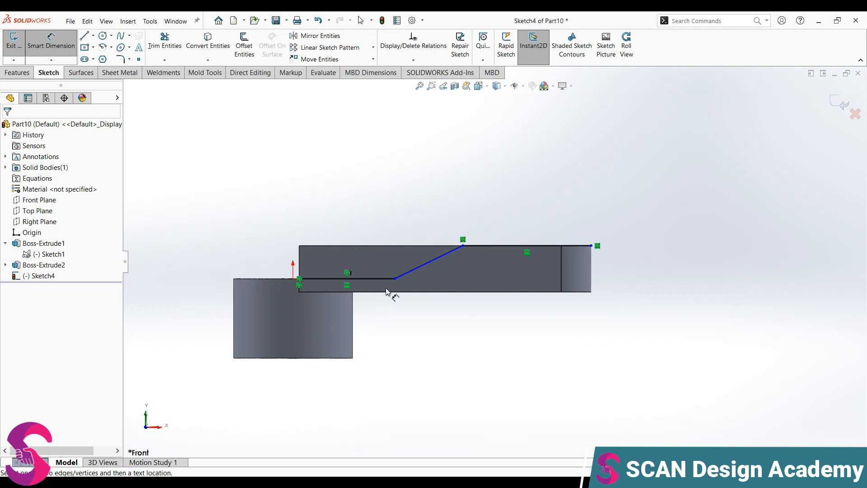
pyautogui.click(394, 278)
pyautogui.click(234, 294)
pyautogui.click(273, 219)
pyautogui.write('120')
pyautogui.press('Return')
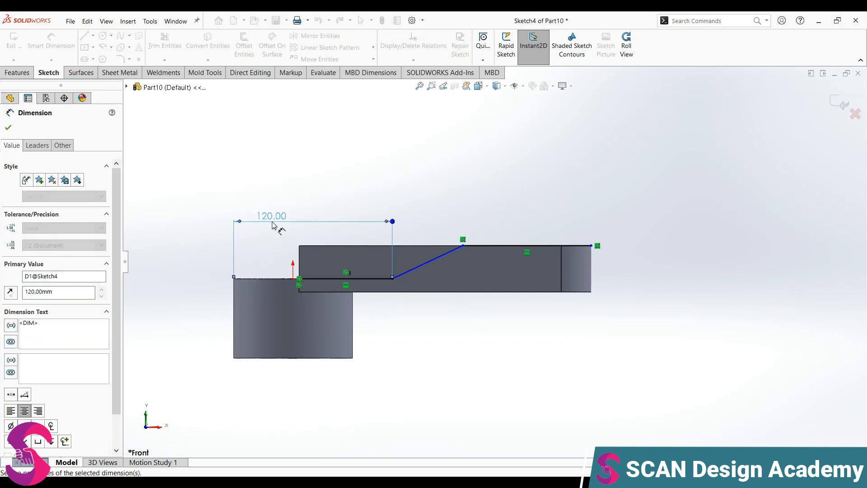
# - Dimension the sloped line's horizontal span as 50 mm
pyautogui.click(409, 271)
pyautogui.click(427, 217)
pyautogui.write('50')
pyautogui.press('Return')
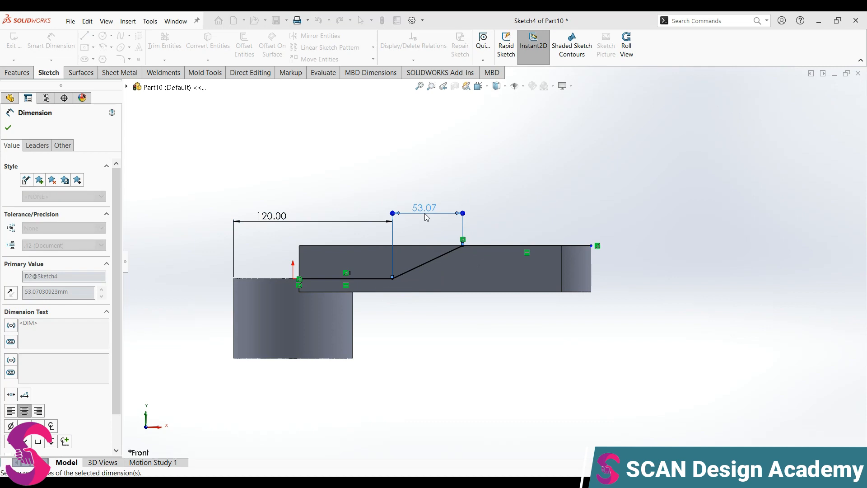
pyautogui.scroll(-2, 491, 255)
pyautogui.press('Escape')
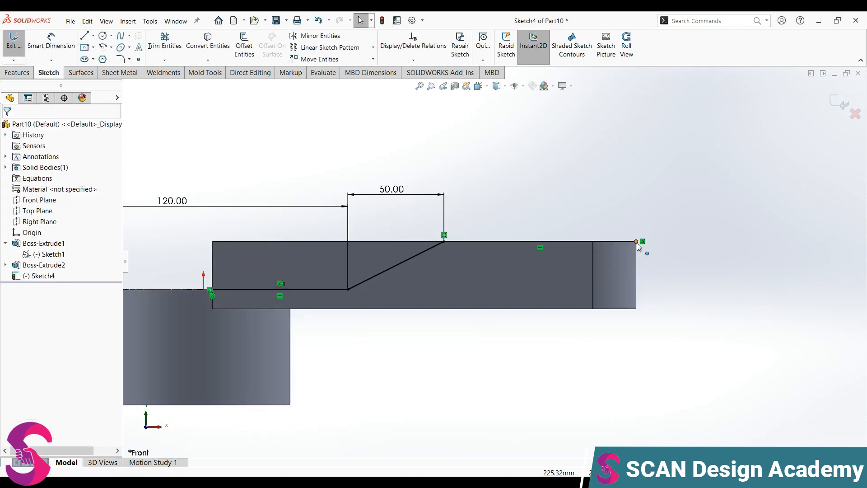
# - Round both ends of the sloped line with 60 mm sketch fillets
pyautogui.click(120, 58)
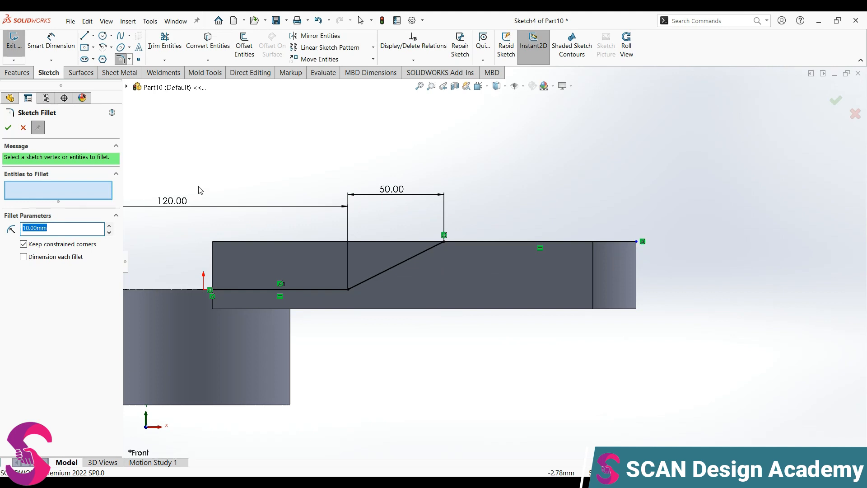
pyautogui.write('60')
pyautogui.press('Return')
pyautogui.click(347, 289)
pyautogui.click(448, 244)
pyautogui.click(8, 127)
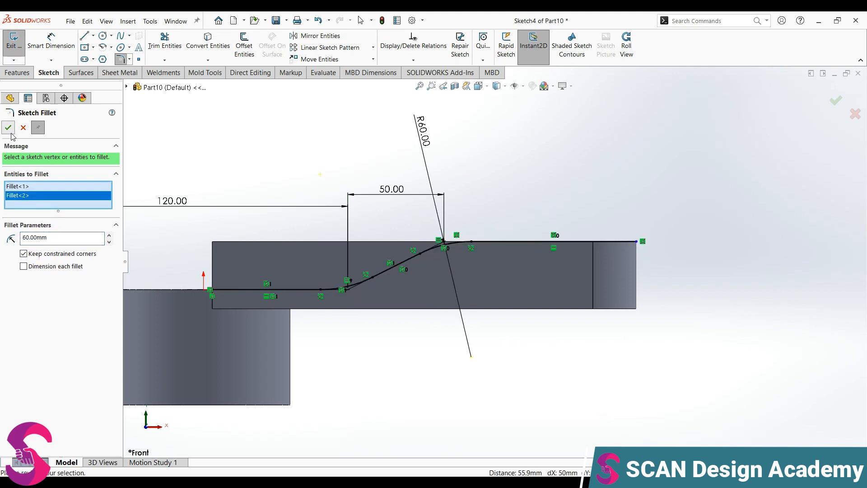
pyautogui.click(23, 127)
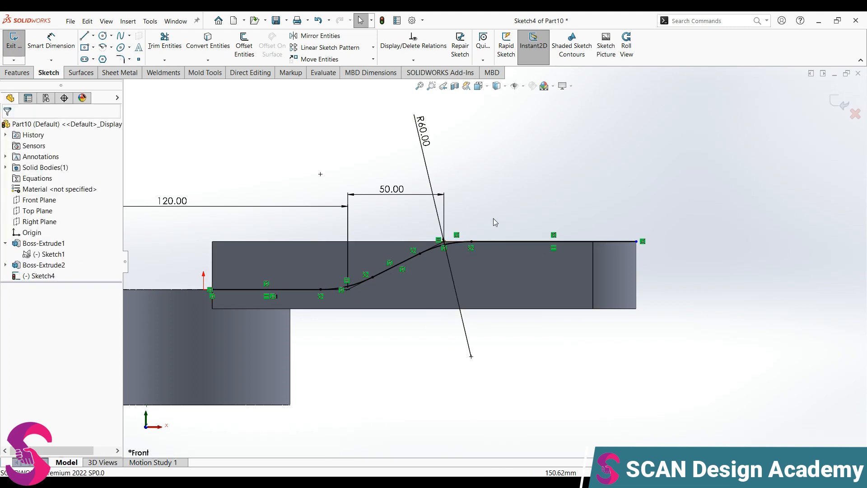
# - Offset the whole line chain 10 mm downward, with the ends capped by lines
pyautogui.click(244, 45)
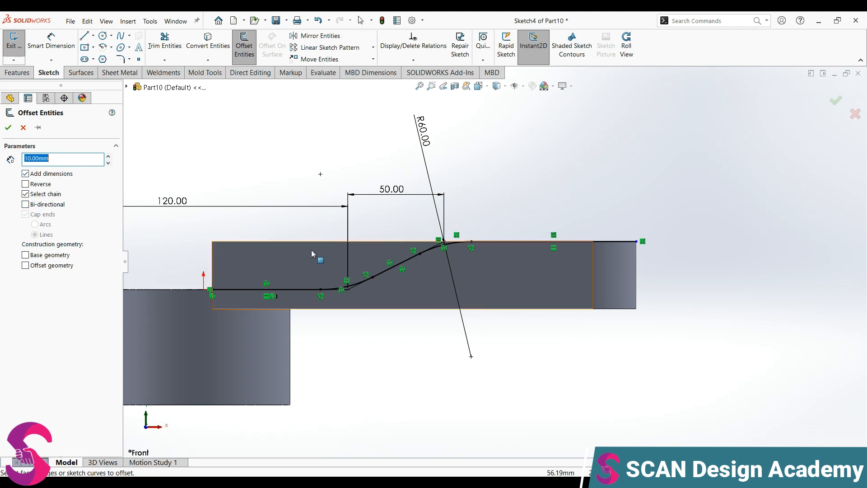
pyautogui.click(301, 290)
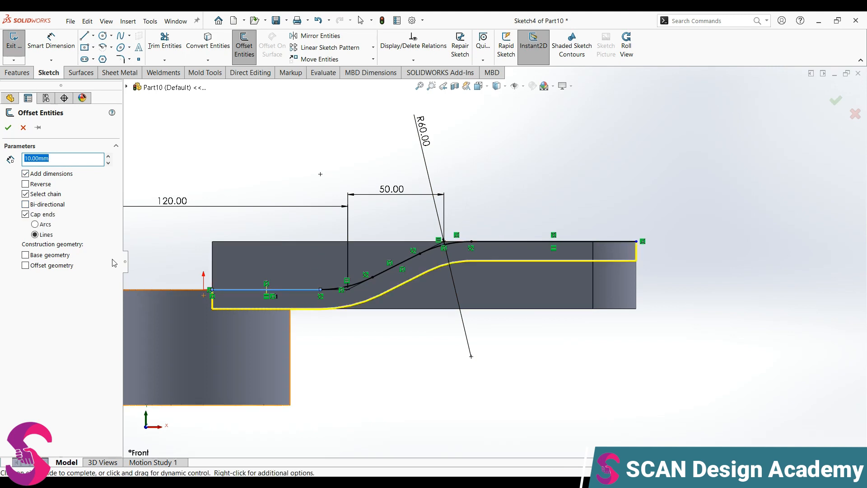
pyautogui.click(9, 128)
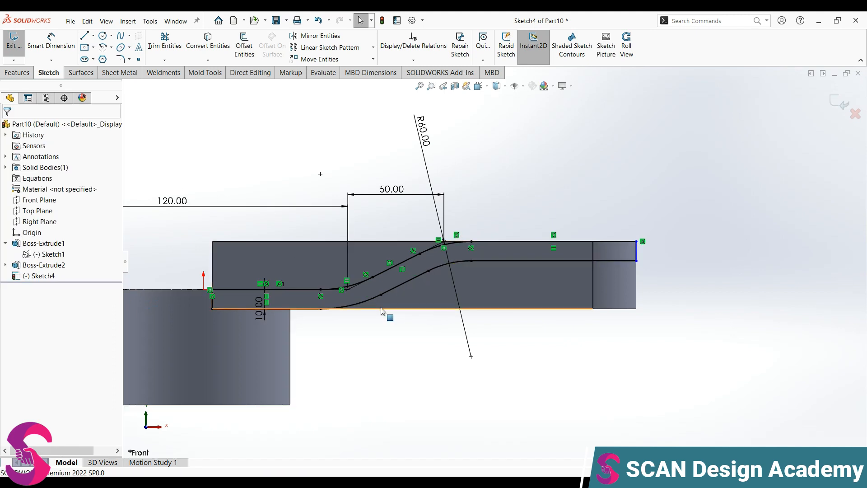
# - Close the area beneath the stepped profile with a horizontal line along the arm's bottom edge and a vertical line up its outer end
pyautogui.click(84, 37)
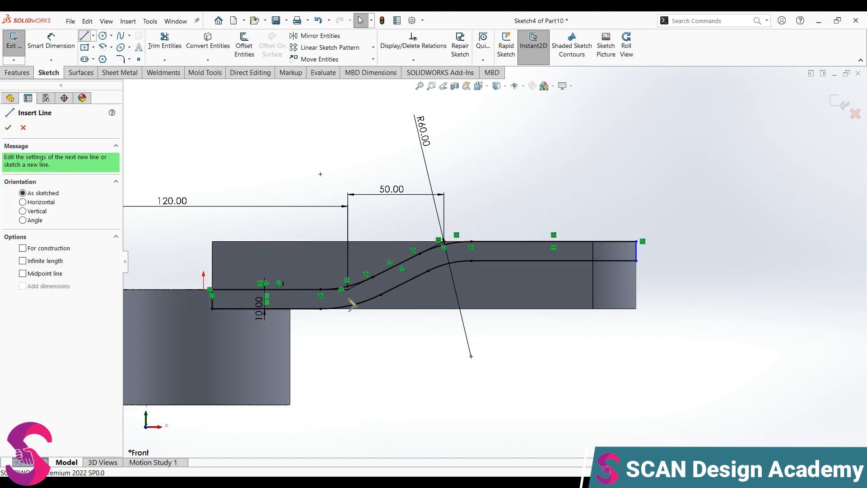
pyautogui.click(321, 309)
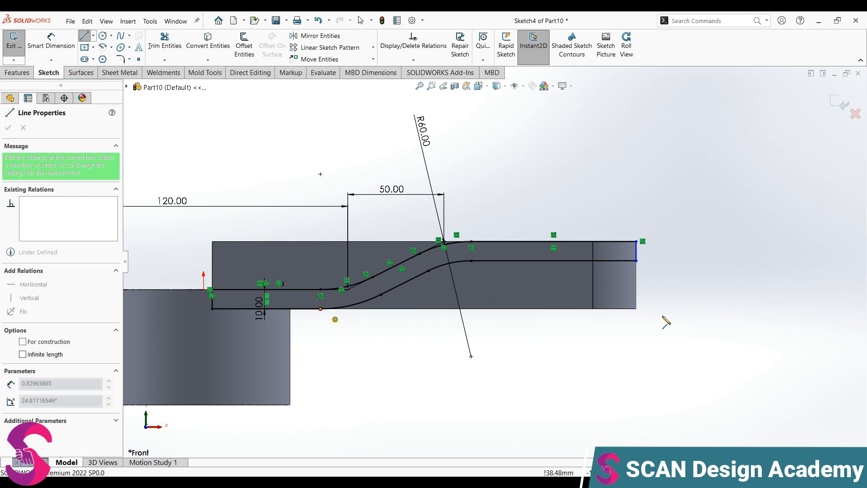
pyautogui.click(637, 309)
pyautogui.click(636, 261)
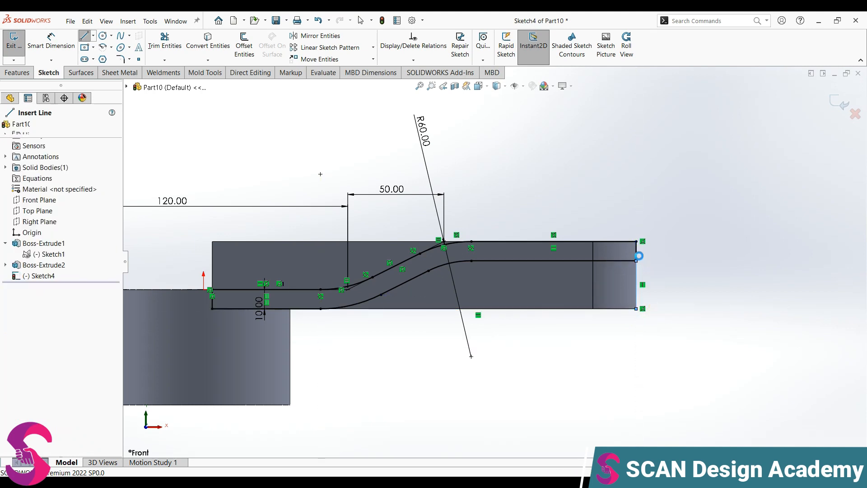
pyautogui.press('Escape')
# - Close the area above the stepped profile with a 25 mm vertical line at its inner end and a horizontal line along the arm's top edge
pyautogui.press('l')
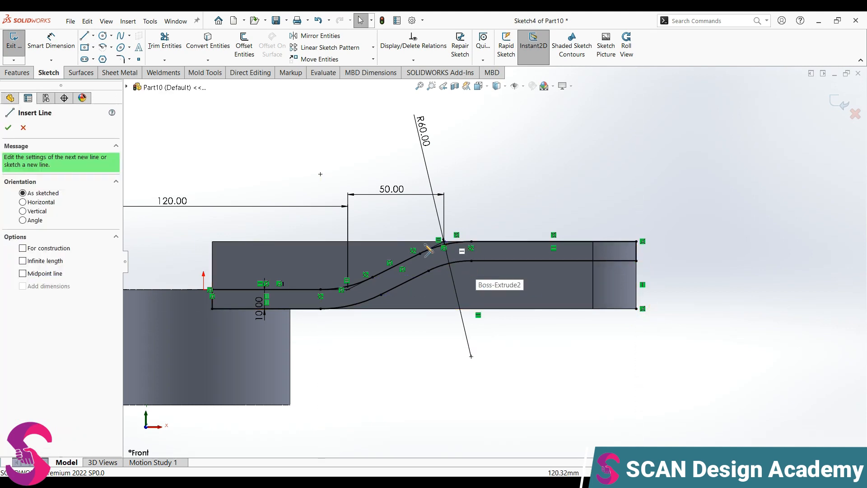
pyautogui.click(210, 289)
pyautogui.click(213, 242)
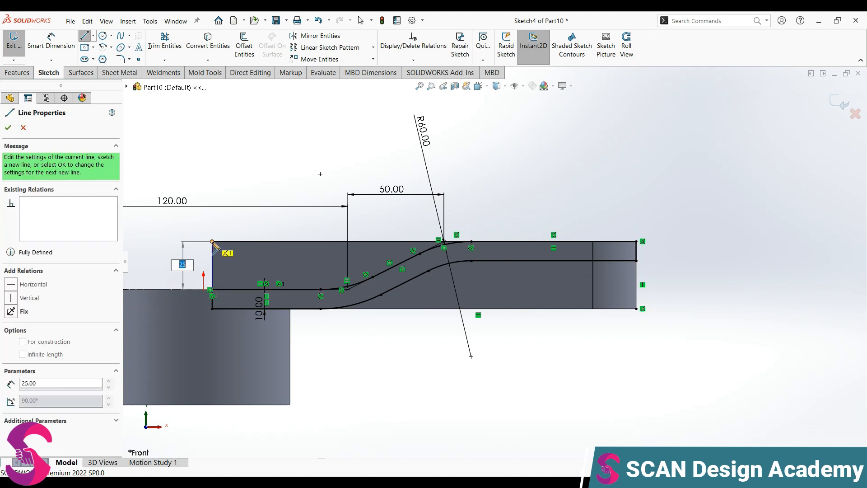
pyautogui.click(471, 242)
pyautogui.press('Escape')
# - Extrude-cut the two closed regions above and below the stepped profile through the arm's full width
pyautogui.scroll(2, 392, 299)
pyautogui.moveTo(394, 300); pyautogui.dragTo(378, 319, button='middle')
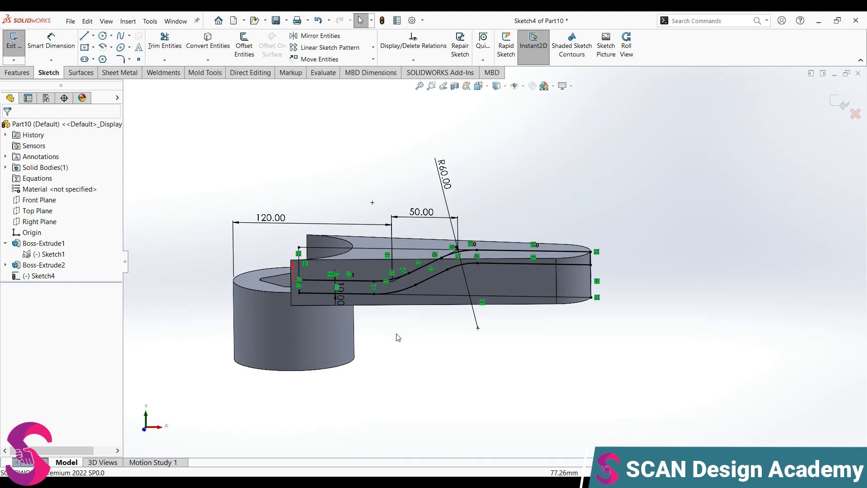
pyautogui.click(17, 73)
pyautogui.click(156, 45)
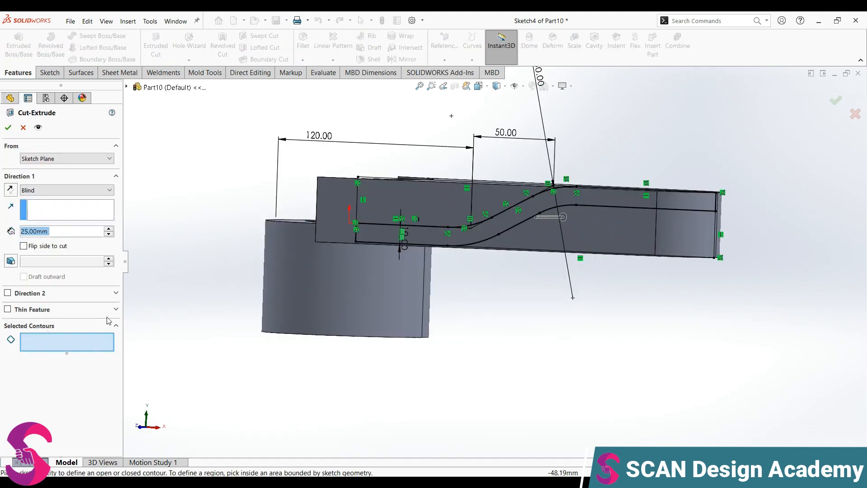
pyautogui.click(397, 203)
pyautogui.click(600, 232)
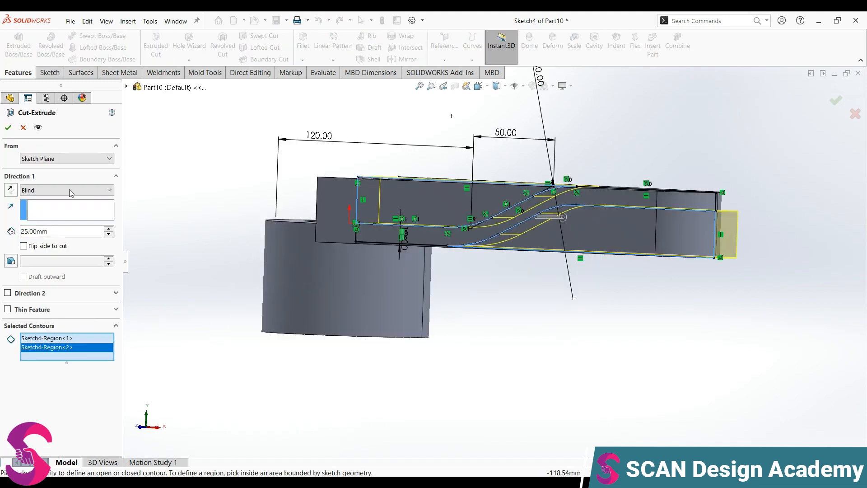
pyautogui.click(71, 193)
pyautogui.click(43, 215)
pyautogui.moveTo(380, 279); pyautogui.dragTo(473, 339, button='middle')
pyautogui.click(8, 128)
pyautogui.moveTo(395, 289)
pyautogui.mouseDown(button='middle')
pyautogui.moveTo(420, 265)
pyautogui.moveTo(436, 338)
pyautogui.moveTo(447, 325)
pyautogui.mouseUp(button='middle')
pyautogui.click(633, 221)
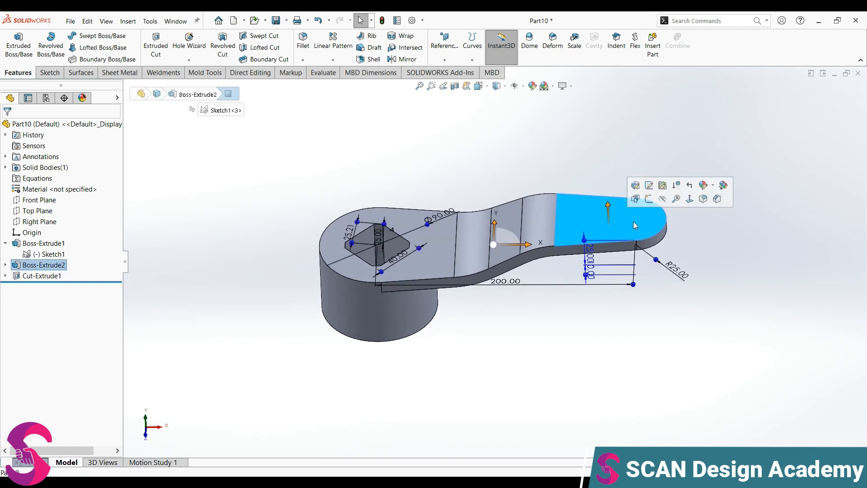
pyautogui.click(649, 200)
pyautogui.click(13, 41)
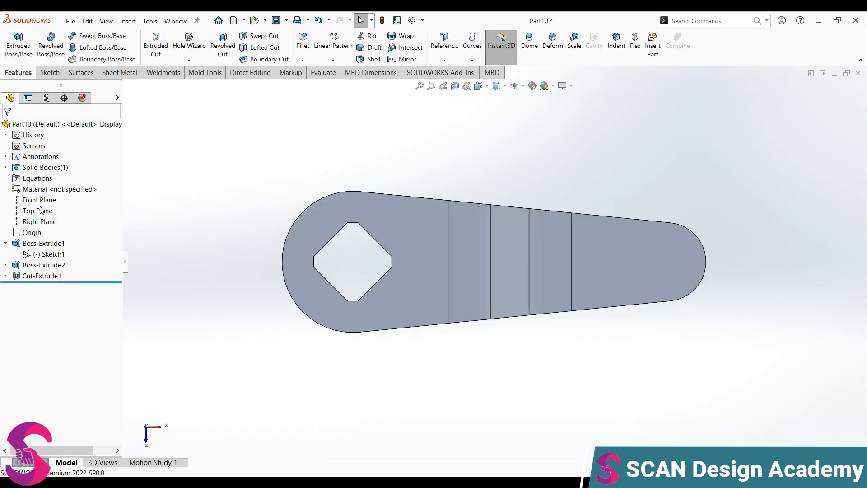
# - Sketch a stepped line chain on the Front Plane, rising from the arm's outer top end, with an upper vertical about 13 mm long
pyautogui.click(39, 199)
pyautogui.click(48, 186)
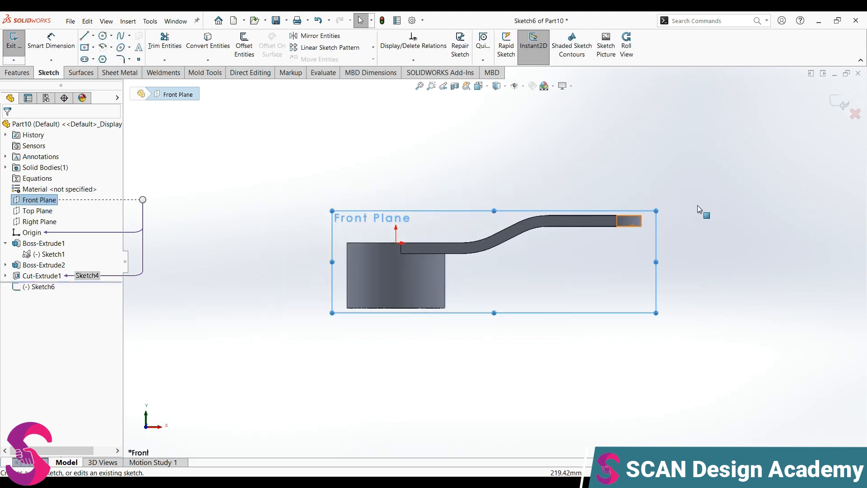
pyautogui.scroll(-3, 697, 205)
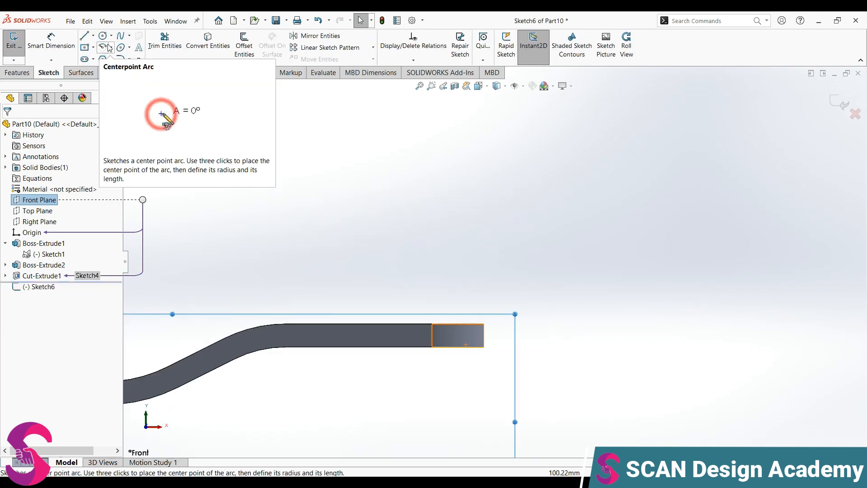
pyautogui.click(84, 36)
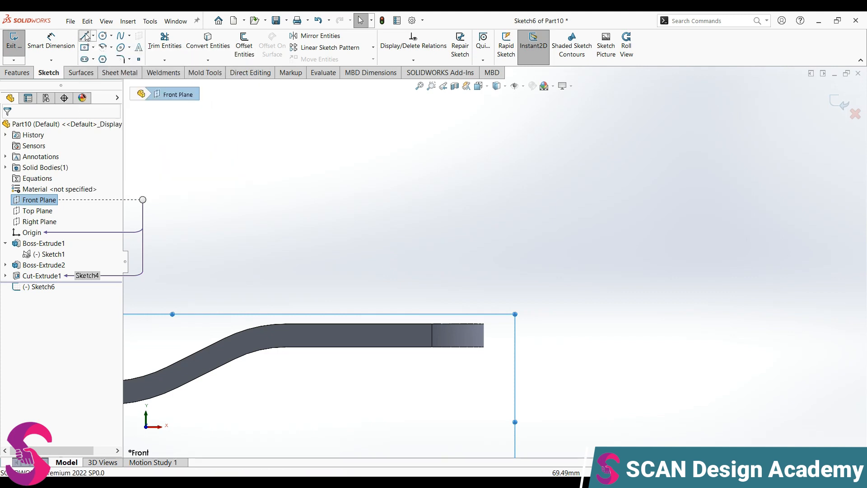
pyautogui.click(479, 323)
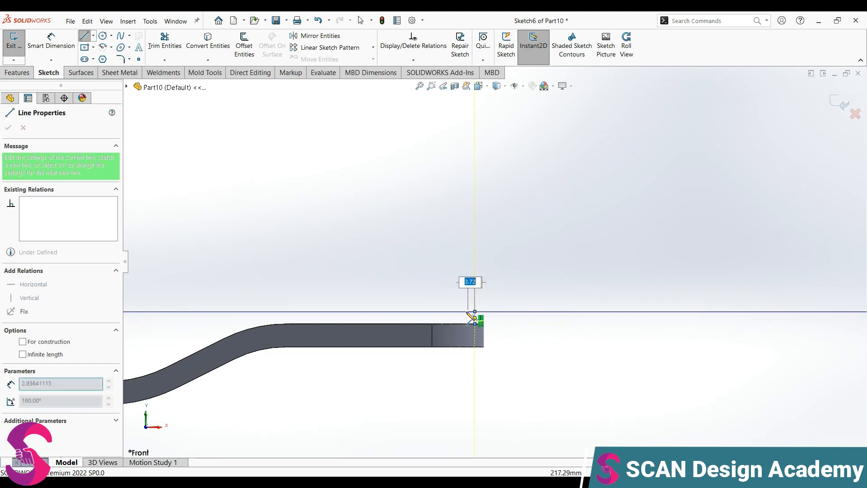
pyautogui.click(469, 316)
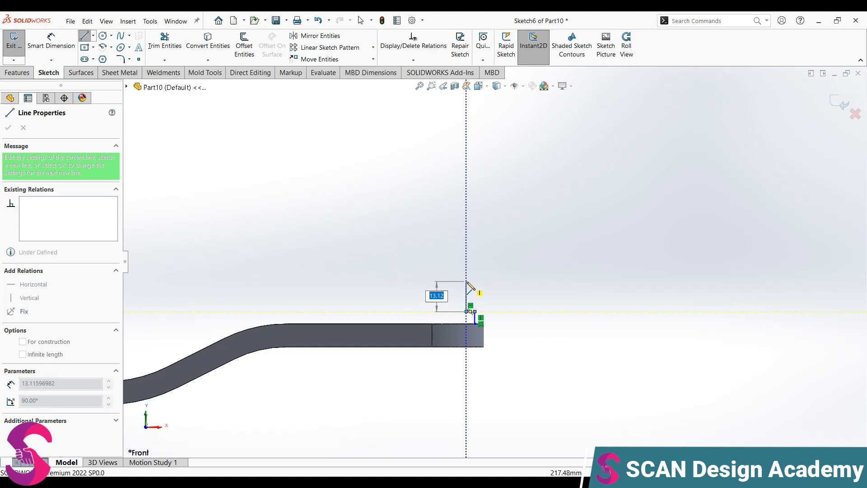
pyautogui.click(466, 281)
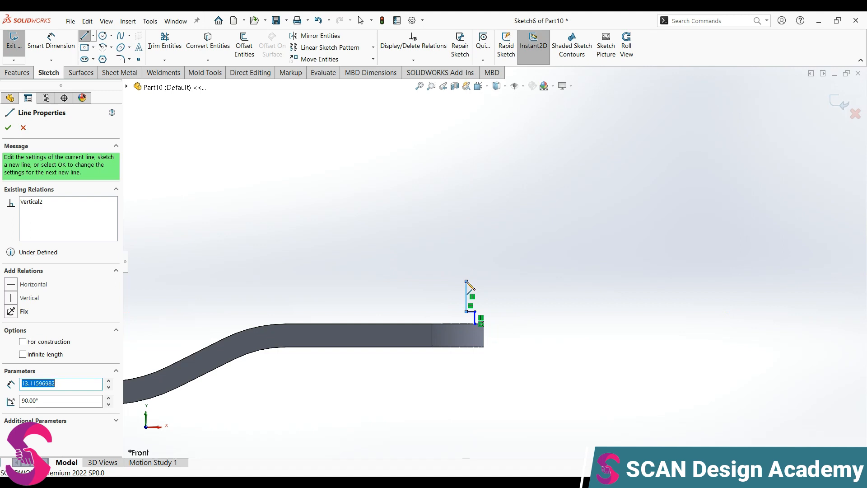
pyautogui.press('Escape')
pyautogui.scroll(1, 310, 160)
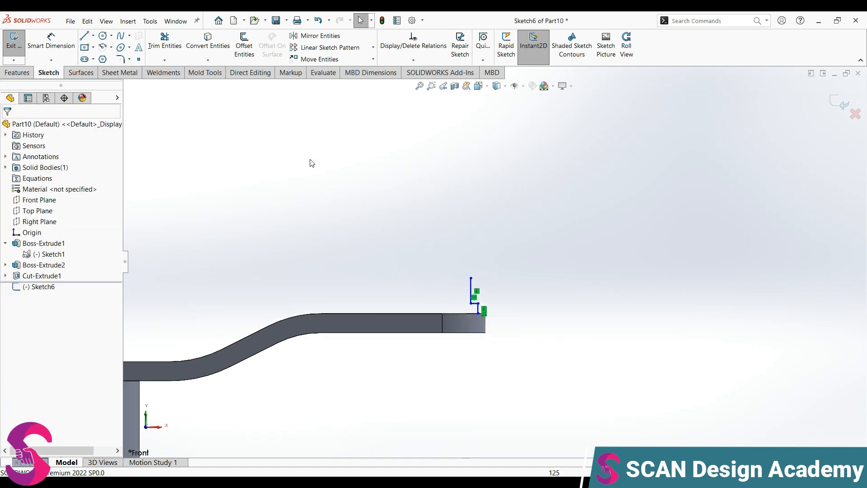
# - Draw a perimeter circle about 58 mm in diameter above the arm, beside the stepped line chain
pyautogui.scroll(-1, 109, 42)
pyautogui.click(47, 72)
pyautogui.click(103, 35)
pyautogui.click(450, 235)
pyautogui.click(462, 271)
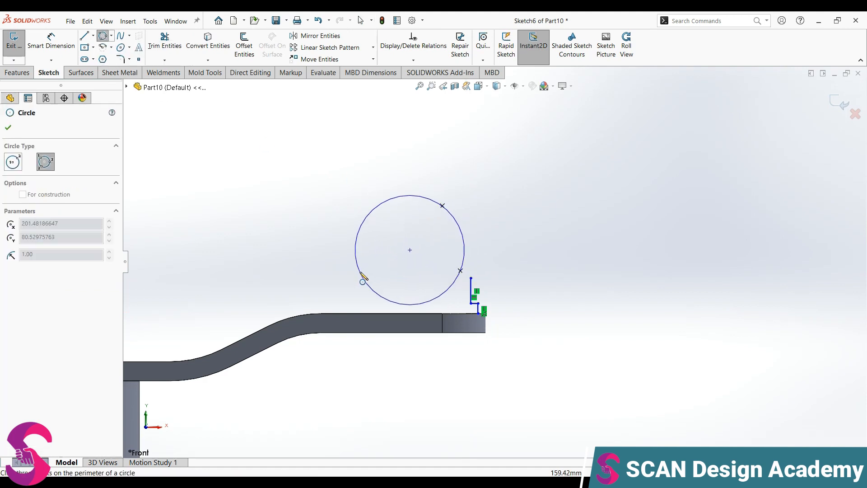
pyautogui.click(361, 276)
pyautogui.press('Escape')
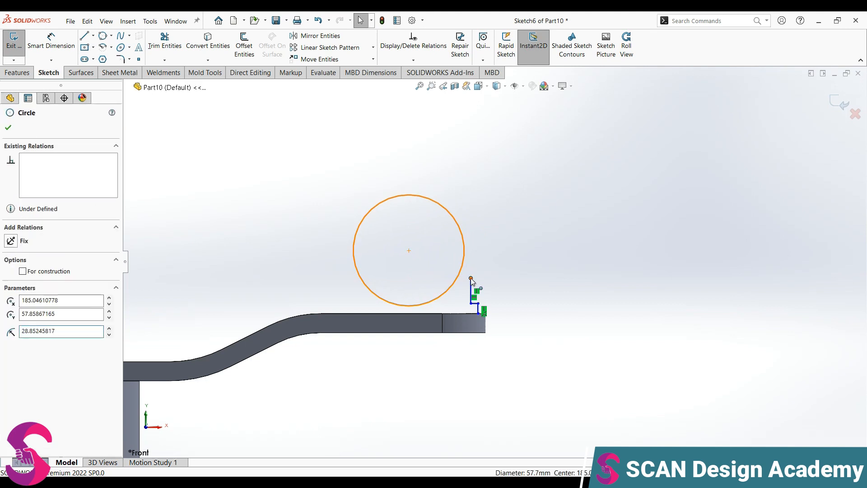
# - Make the upper endpoint of the stepped line chain coincident with the circle
pyautogui.keyDown('ctrl'); pyautogui.click(470, 278); pyautogui.keyUp('ctrl')
pyautogui.click(511, 238)
pyautogui.click(535, 283)
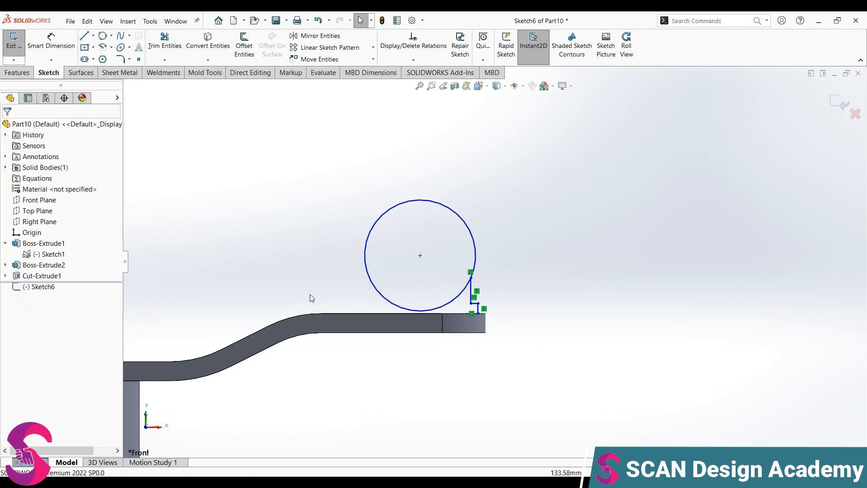
# - Dimension the circle centre's height above the origin as 85 mm
pyautogui.click(51, 42)
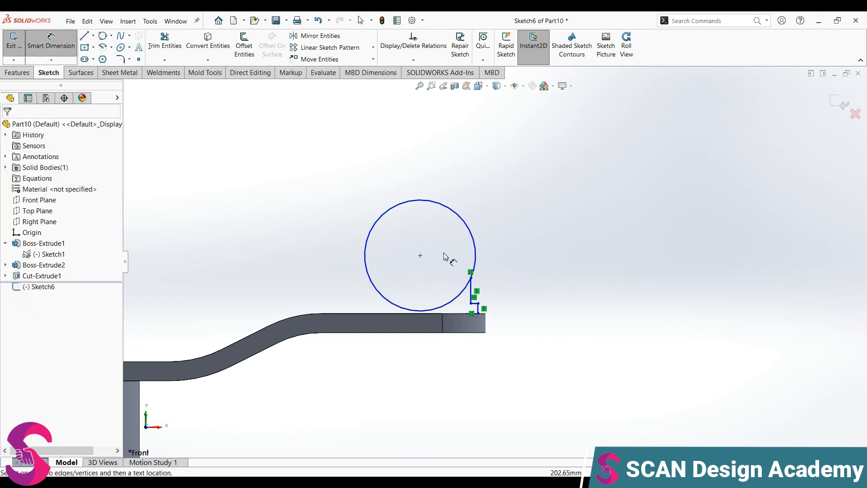
pyautogui.click(420, 255)
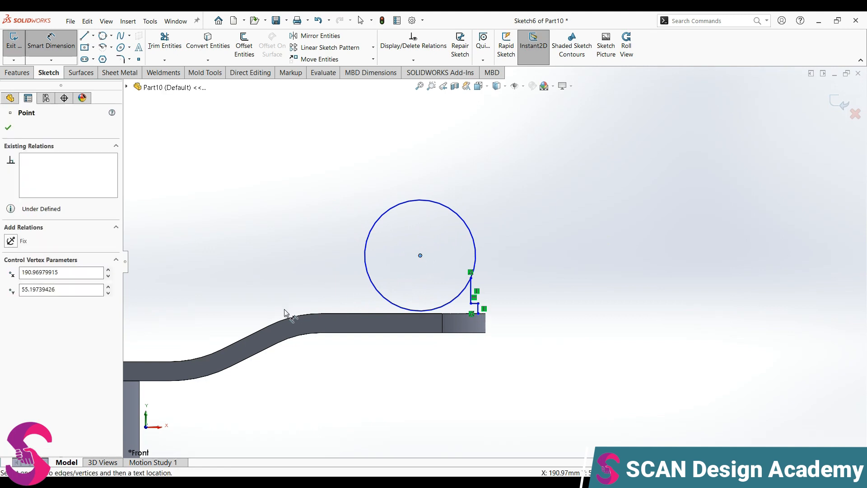
pyautogui.scroll(2, 285, 309)
pyautogui.click(187, 331)
pyautogui.click(206, 278)
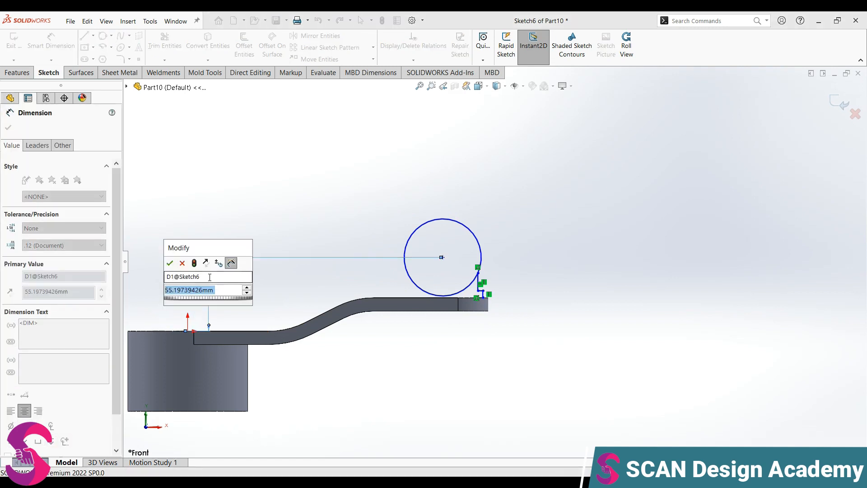
pyautogui.write('85')
pyautogui.press('Return')
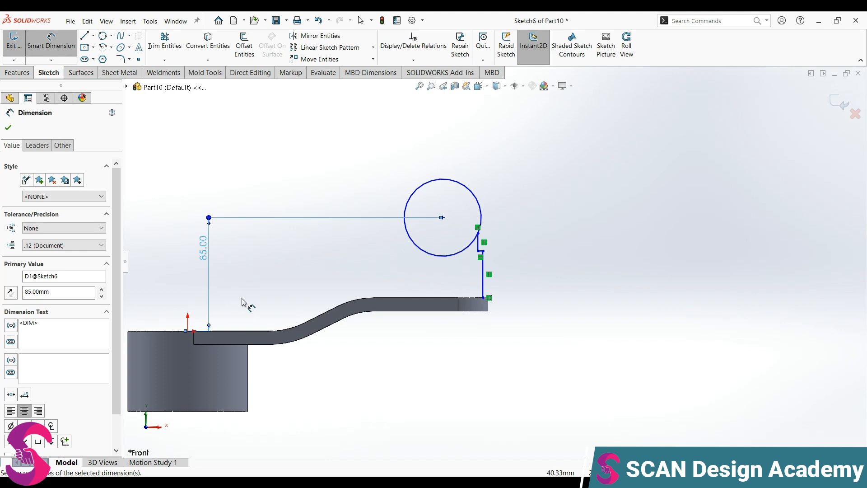
# - Move the step of the line chain down towards the arm and dimension the lower vertical line as 7.5 mm
pyautogui.scroll(-3, 483, 248)
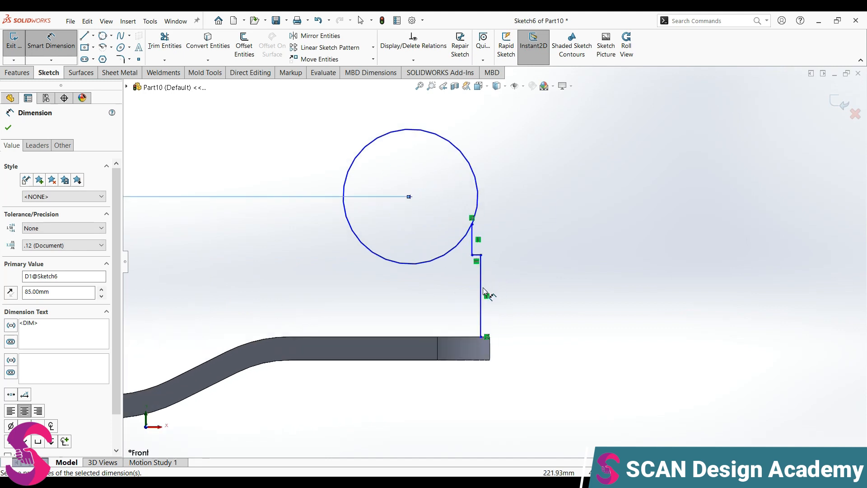
pyautogui.press('Escape')
pyautogui.click(483, 250)
pyautogui.moveTo(482, 259); pyautogui.dragTo(483, 305)
pyautogui.moveTo(521, 361); pyautogui.dragTo(518, 312, button='right')
pyautogui.click(483, 321)
pyautogui.click(538, 315)
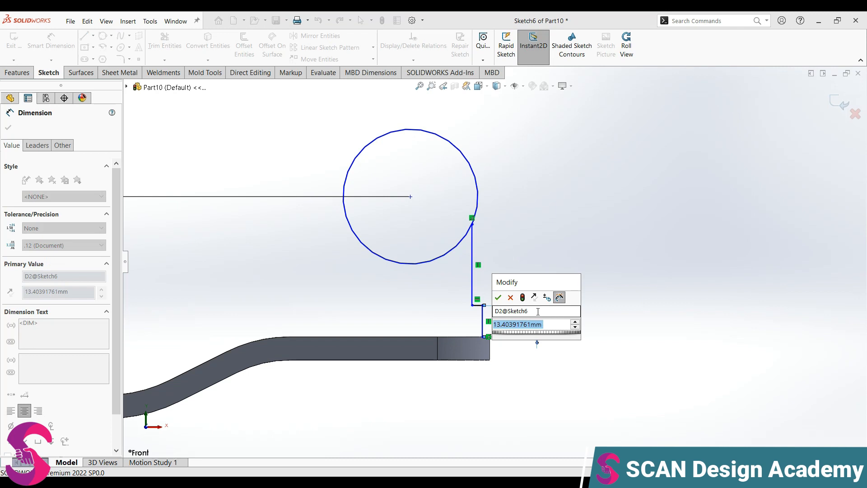
pyautogui.write('7.5')
pyautogui.press('Return')
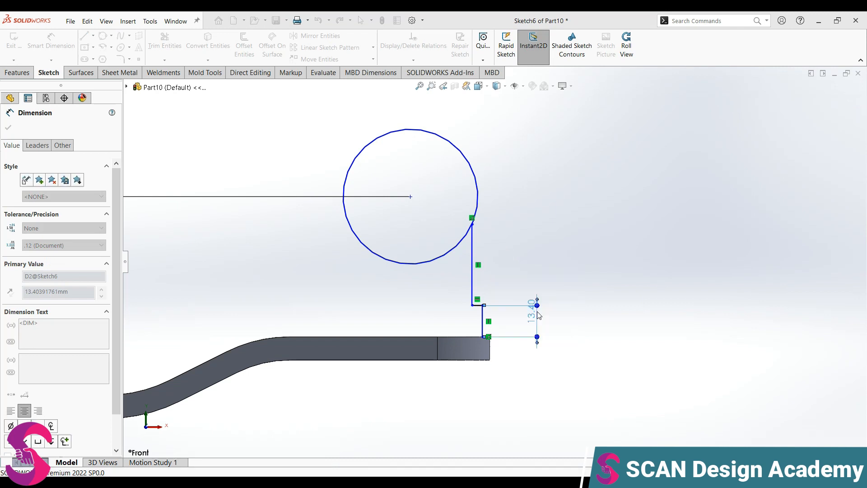
pyautogui.scroll(-5, 500, 336)
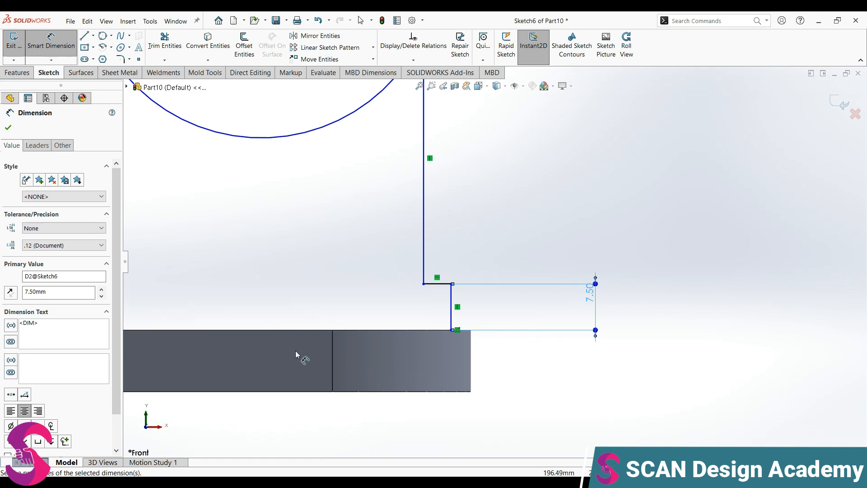
pyautogui.scroll(2, 295, 350)
pyautogui.scroll(2, 332, 296)
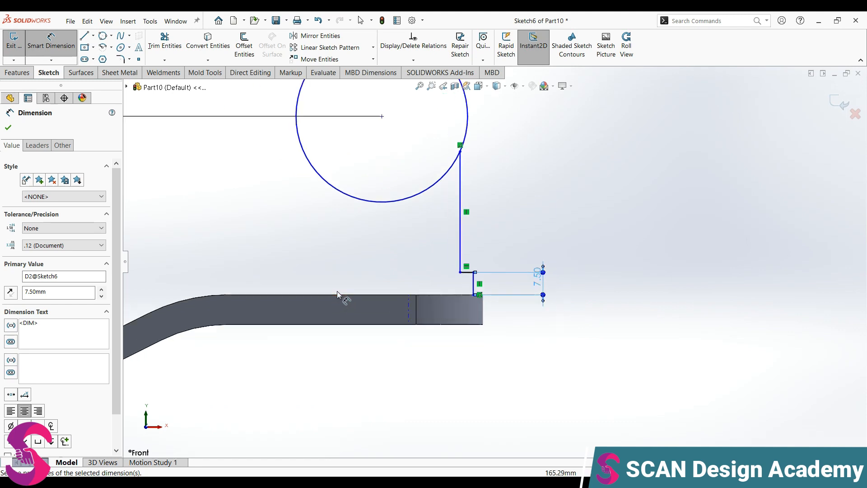
pyautogui.scroll(3, 337, 291)
pyautogui.click(429, 177)
pyautogui.scroll(2, 325, 314)
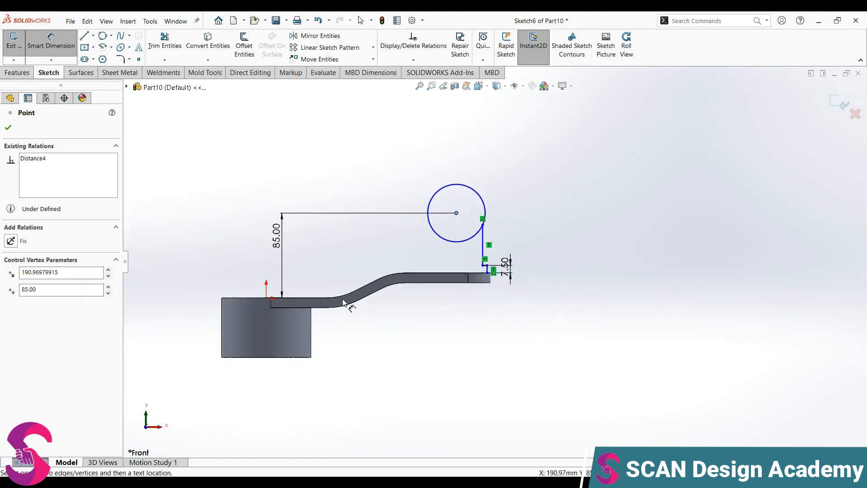
pyautogui.press('Escape')
pyautogui.scroll(-4, 478, 256)
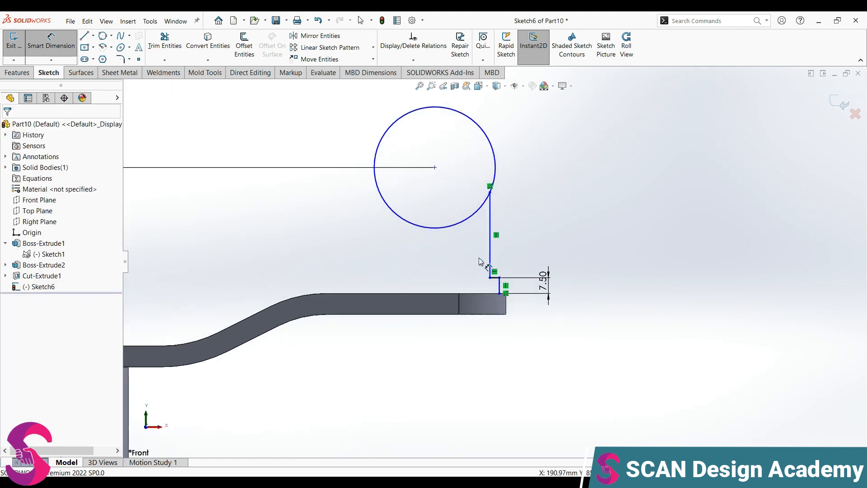
pyautogui.press('Escape')
# - Draw a vertical line about 21 mm long up from the arm's top edge below the circle and convert it to construction geometry
pyautogui.moveTo(478, 256); pyautogui.dragTo(426, 300, button='right')
pyautogui.click(435, 293)
pyautogui.press('Escape')
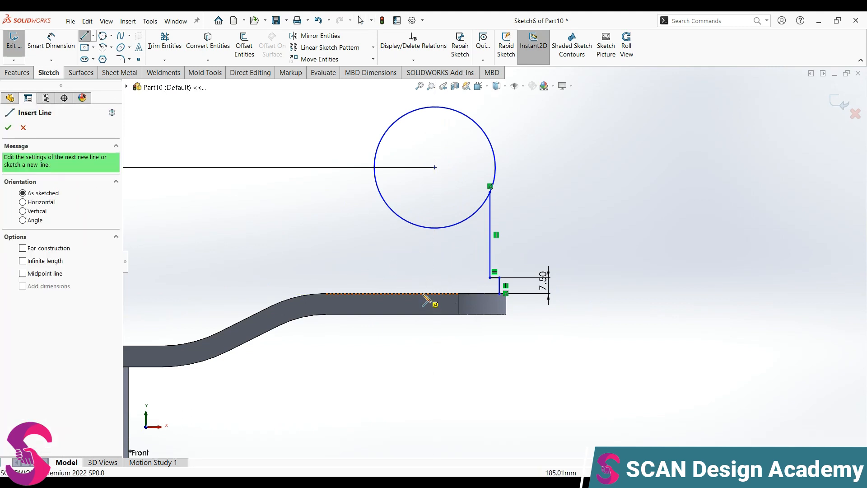
pyautogui.click(422, 294)
pyautogui.click(422, 250)
pyautogui.press('Escape')
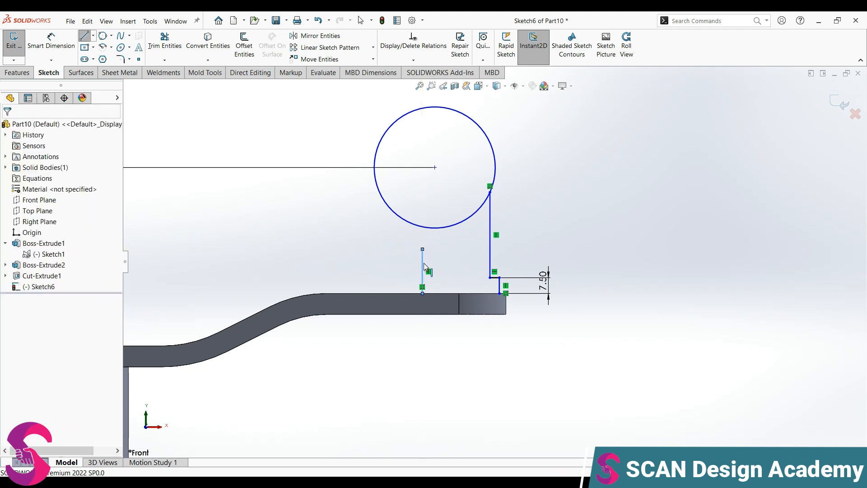
pyautogui.click(423, 263)
pyautogui.click(463, 238)
# - Dimension the vertical construction line's horizontal distance from the origin as 200 mm
pyautogui.moveTo(416, 400); pyautogui.dragTo(419, 359, button='right')
pyautogui.click(423, 262)
pyautogui.scroll(2, 391, 296)
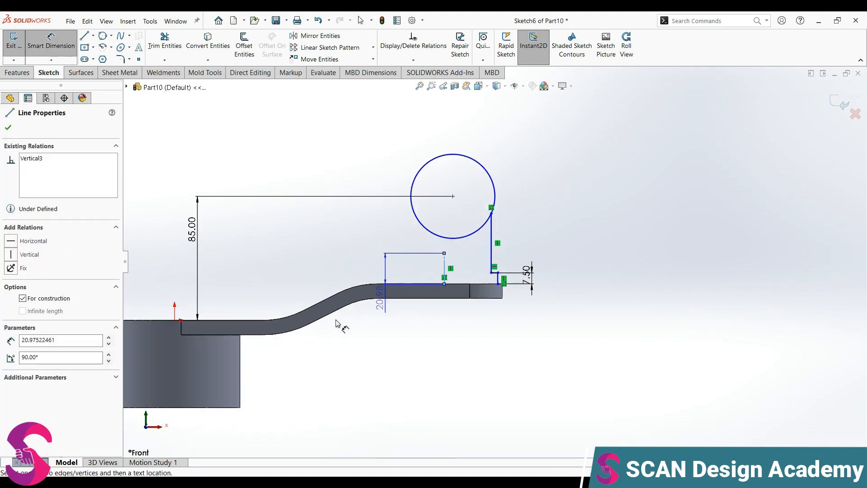
pyautogui.click(175, 319)
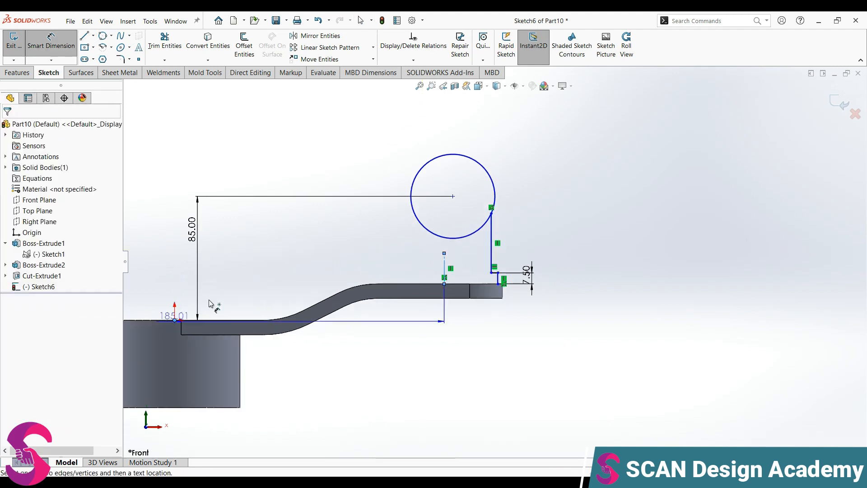
pyautogui.click(250, 274)
pyautogui.write('200')
pyautogui.press('Return')
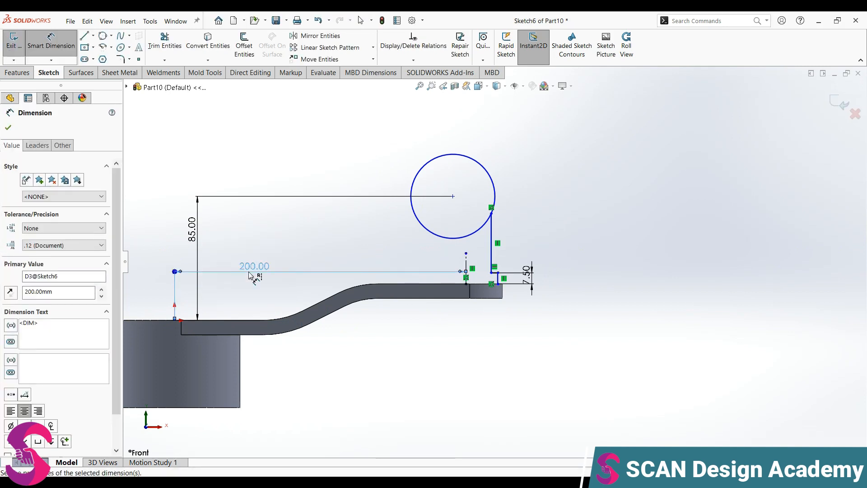
# - Dimension the distance between the construction line and the upper vertical line of the stepped chain as 15 mm
pyautogui.scroll(-2, 478, 257)
pyautogui.click(460, 262)
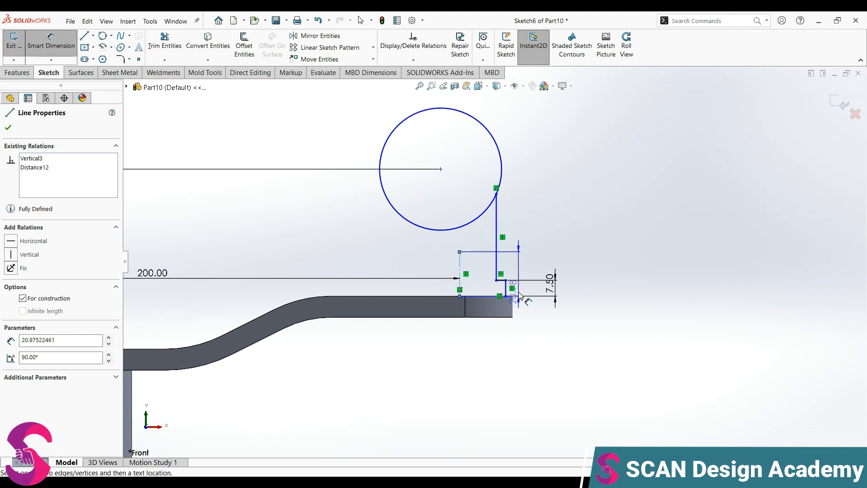
pyautogui.scroll(-2, 519, 296)
pyautogui.click(496, 269)
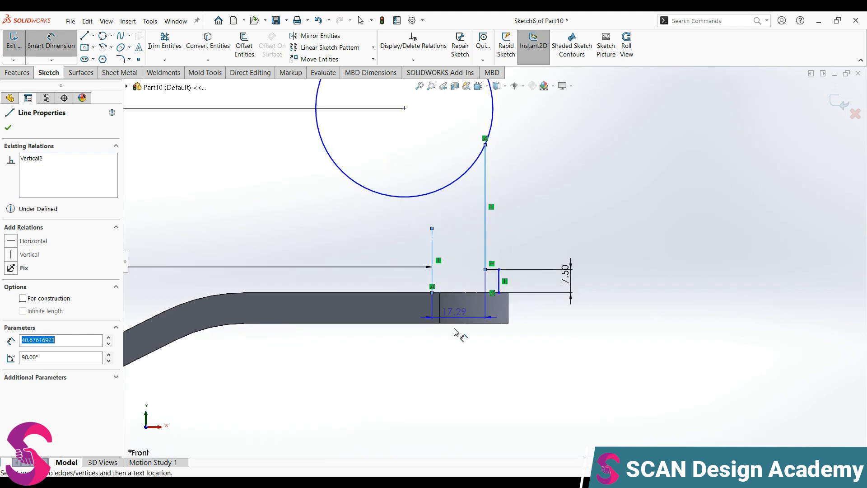
pyautogui.click(456, 353)
pyautogui.write('15')
pyautogui.press('Return')
# - Dimension the distance between the construction line and the short lower vertical line as 20 mm
pyautogui.scroll(-1, 455, 350)
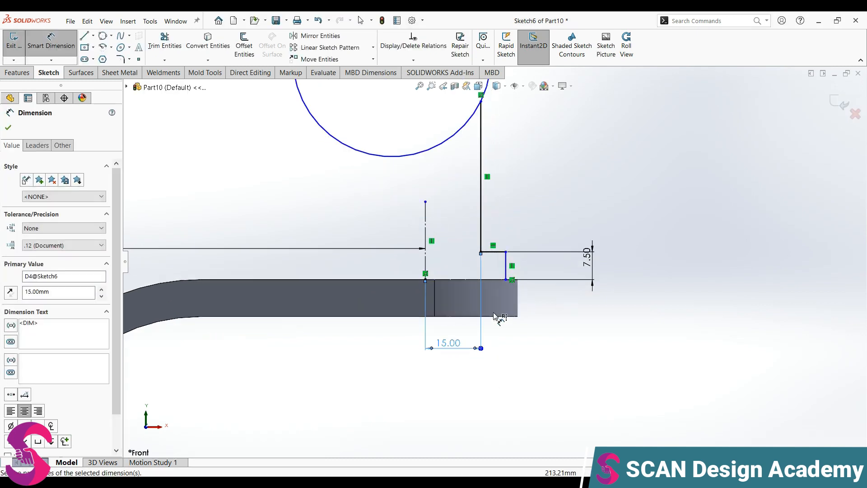
pyautogui.click(506, 269)
pyautogui.click(425, 257)
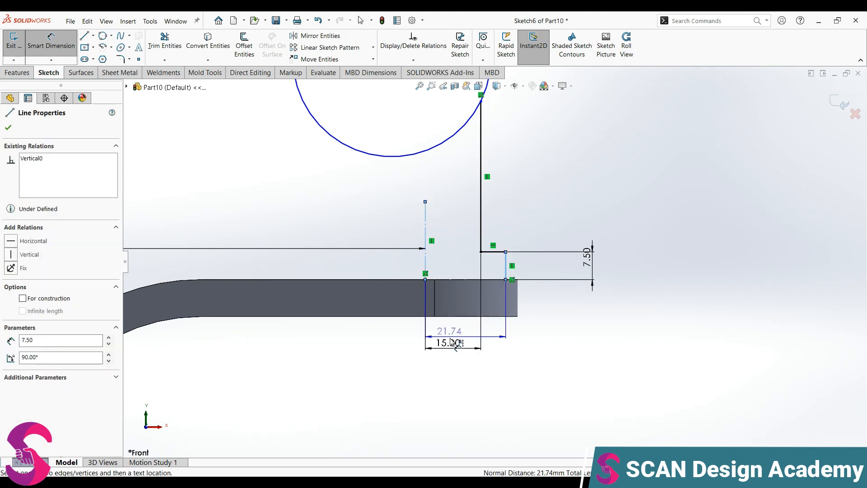
pyautogui.click(452, 332)
pyautogui.write('20')
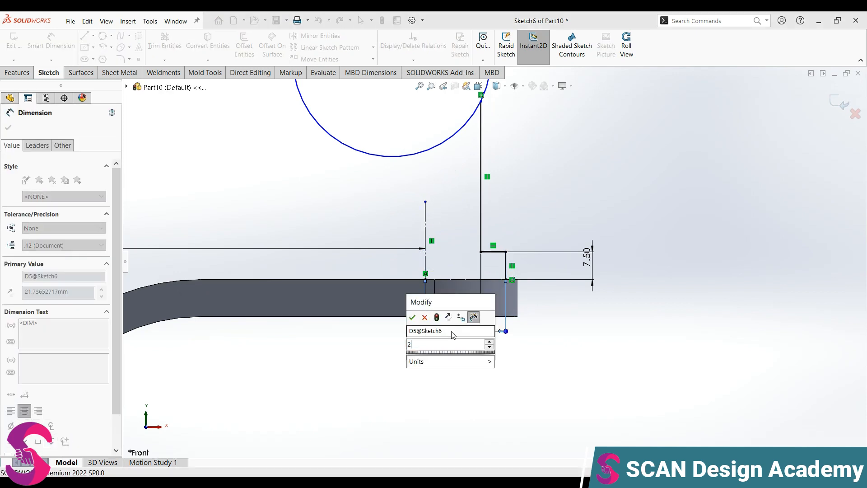
pyautogui.press('Return')
pyautogui.scroll(-1, 483, 246)
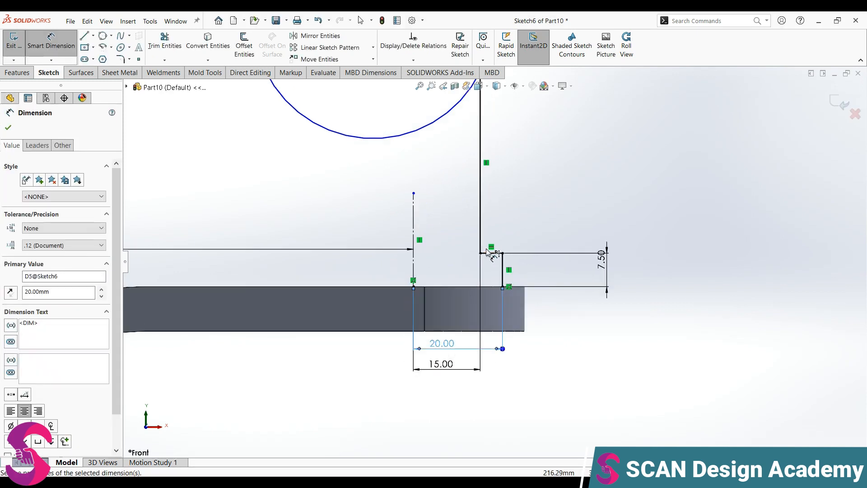
# - Draw a line along the arm's top edge closing the profile's base, and convert the vertical construction line to a solid line
pyautogui.press('l')
pyautogui.click(502, 287)
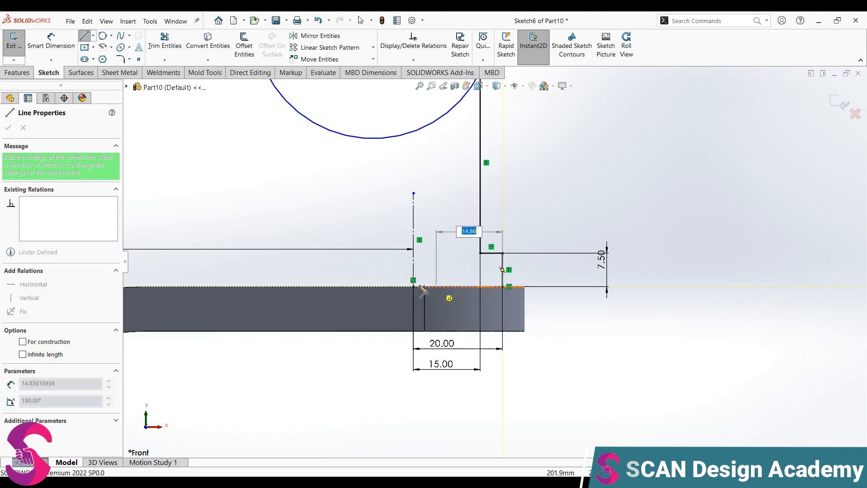
pyautogui.click(413, 286)
pyautogui.scroll(2, 414, 286)
pyautogui.press('Escape')
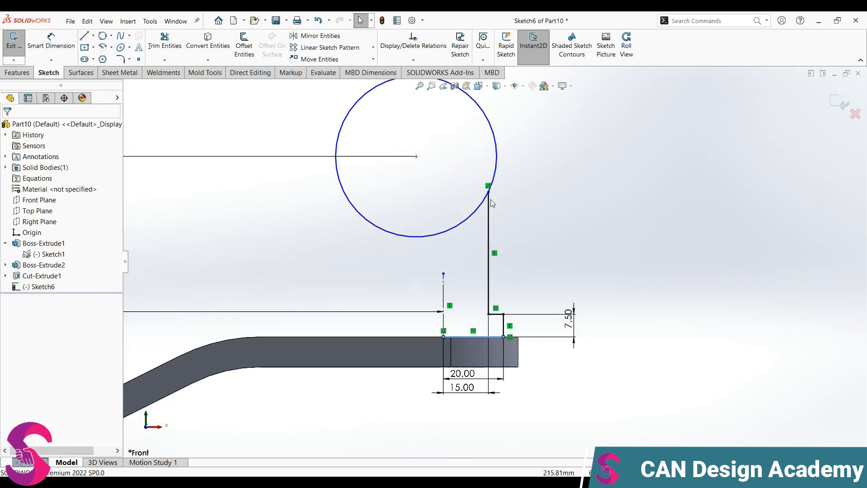
pyautogui.click(444, 284)
pyautogui.click(481, 251)
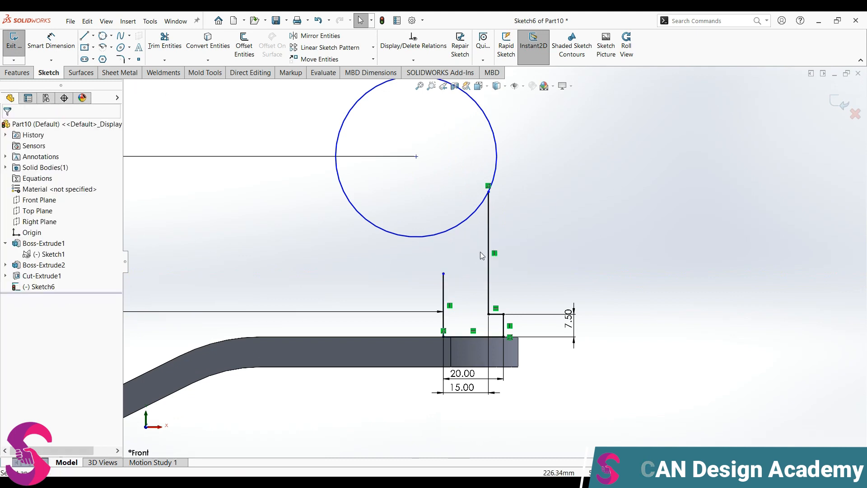
# - Dimension the large circle's diameter as 300 mm, entered as twice the 150 mm radius
pyautogui.scroll(1, 481, 251)
pyautogui.scroll(2, 494, 261)
pyautogui.moveTo(552, 240); pyautogui.dragTo(552, 210, button='right')
pyautogui.click(490, 177)
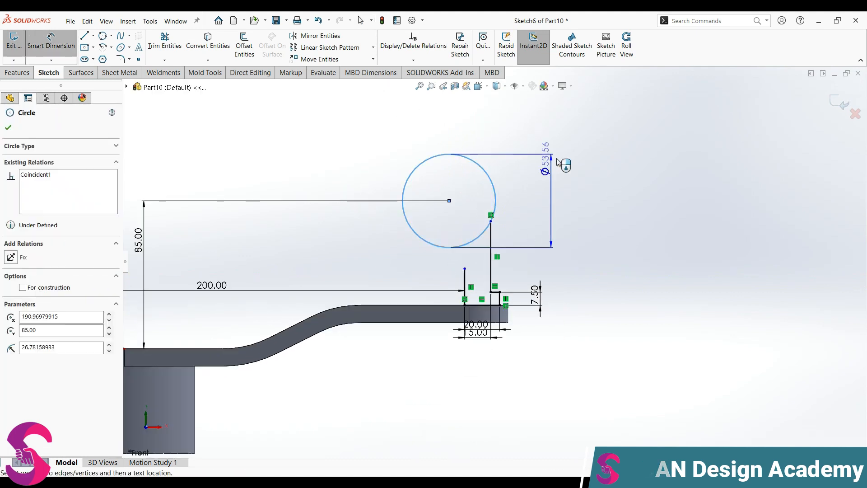
pyautogui.click(558, 162)
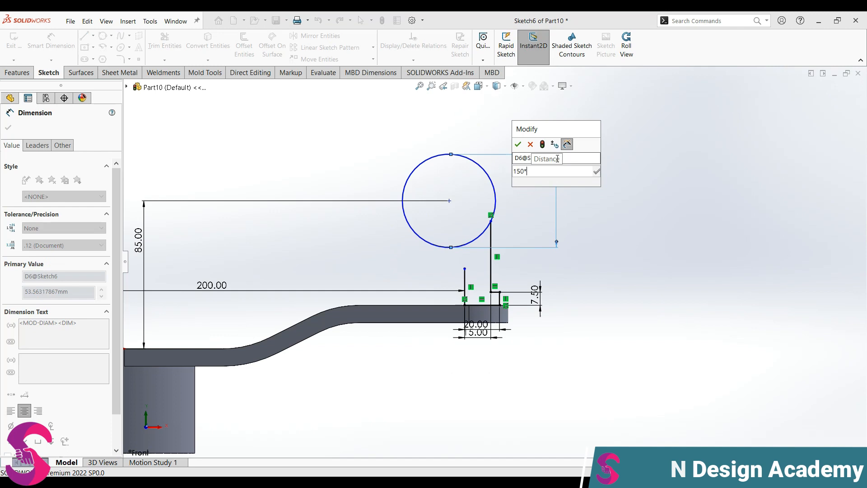
pyautogui.scroll(2, 495, 243)
pyautogui.scroll(-4, 494, 227)
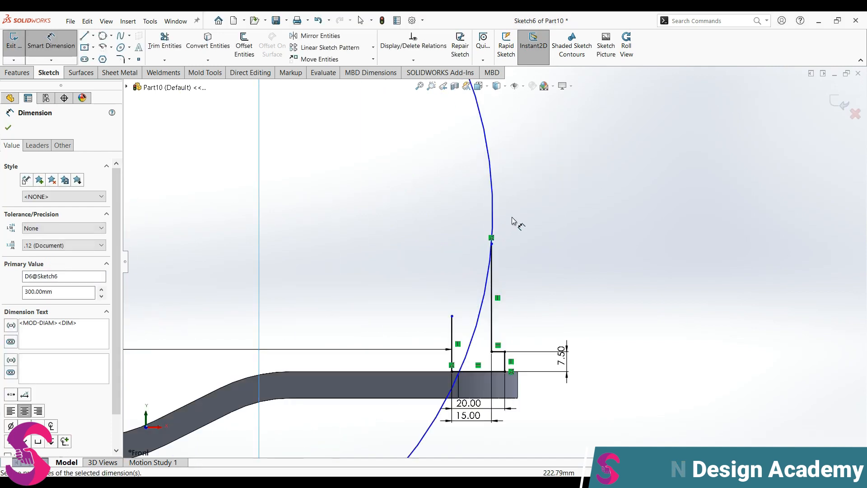
pyautogui.scroll(3, 518, 216)
pyautogui.scroll(-2, 519, 216)
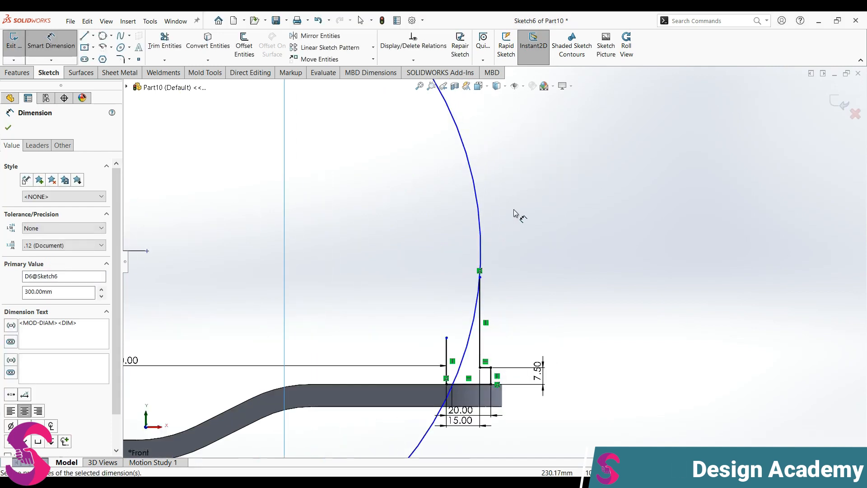
# - Draw a circle about 19 mm in diameter above the 200 mm vertical line, inside the large circle
pyautogui.click(111, 36)
pyautogui.click(124, 47)
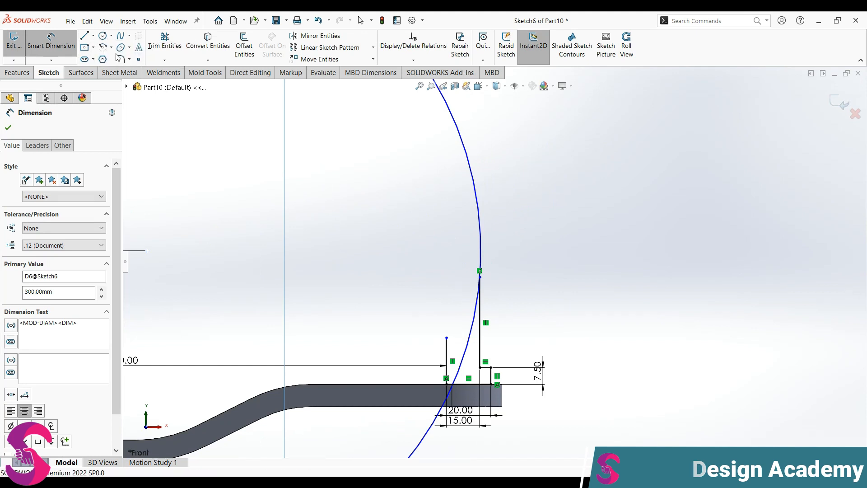
pyautogui.click(446, 187)
pyautogui.click(464, 199)
pyautogui.press('Escape')
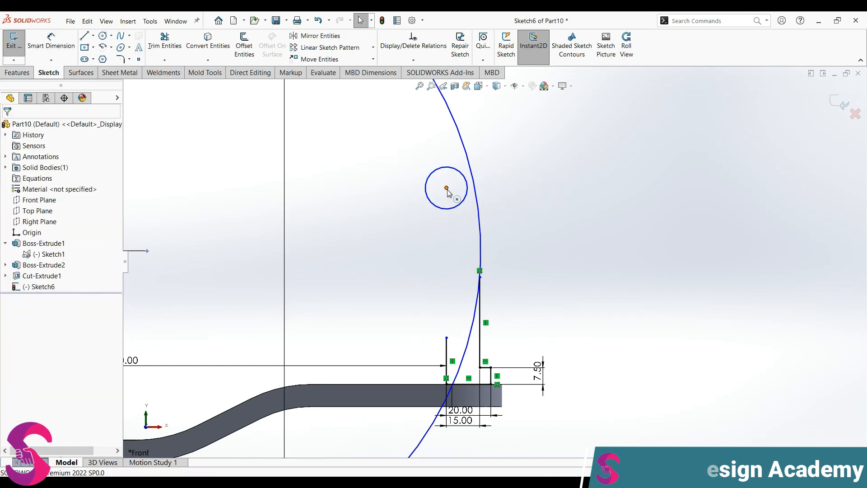
# - Make the small circle's centre coincident with the vertical line and extend the line's upper endpoint to that centre
pyautogui.click(446, 187)
pyautogui.keyDown('ctrl'); pyautogui.click(446, 356); pyautogui.keyUp('ctrl')
pyautogui.click(487, 303)
pyautogui.click(446, 187)
pyautogui.moveTo(446, 184); pyautogui.dragTo(447, 187)
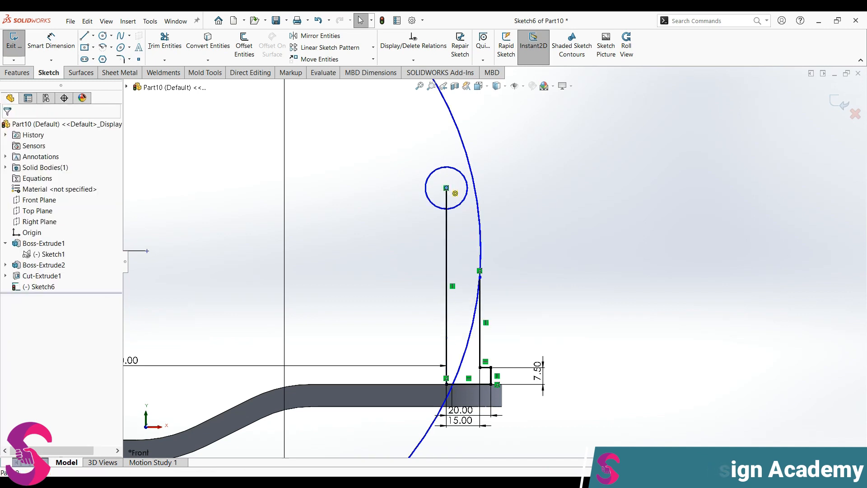
# - Dimension the small circle's diameter as 30 mm
pyautogui.scroll(-3, 513, 191)
pyautogui.press('d')
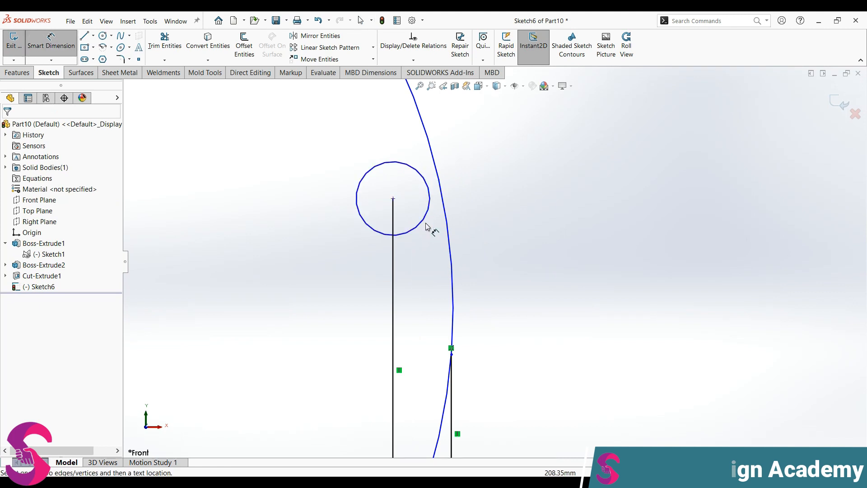
pyautogui.click(424, 216)
pyautogui.click(559, 224)
pyautogui.write('30')
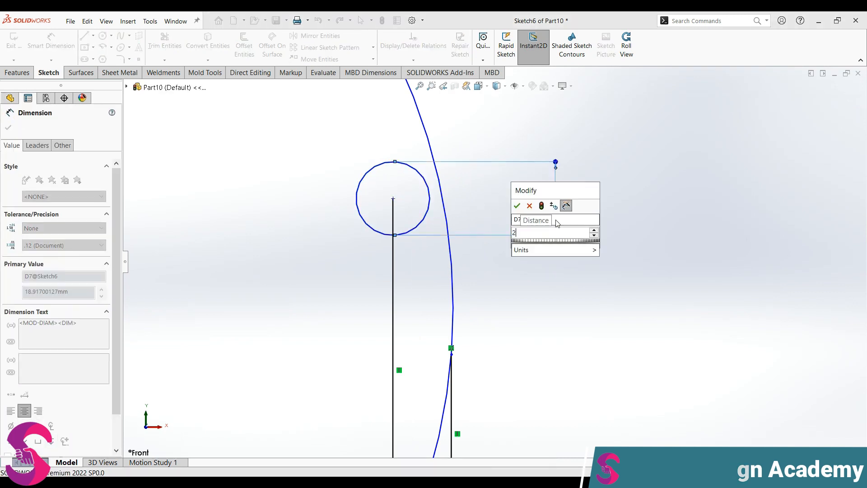
pyautogui.press('Return')
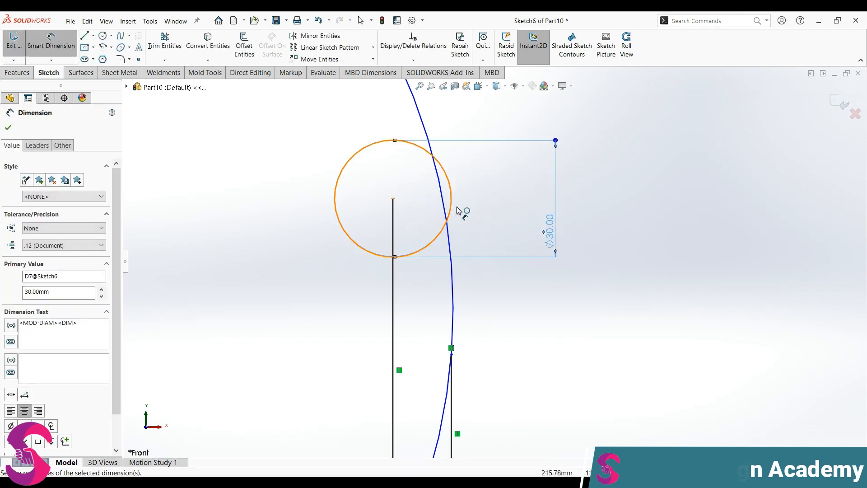
pyautogui.press('Escape')
pyautogui.scroll(3, 466, 221)
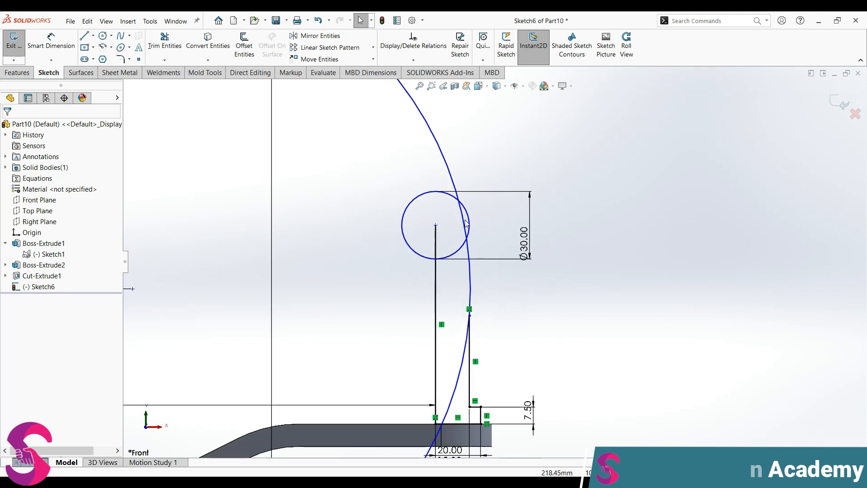
# - Make the 30 mm circle and the large circle tangent
pyautogui.click(468, 251)
pyautogui.keyDown('ctrl'); pyautogui.click(469, 226); pyautogui.keyUp('ctrl')
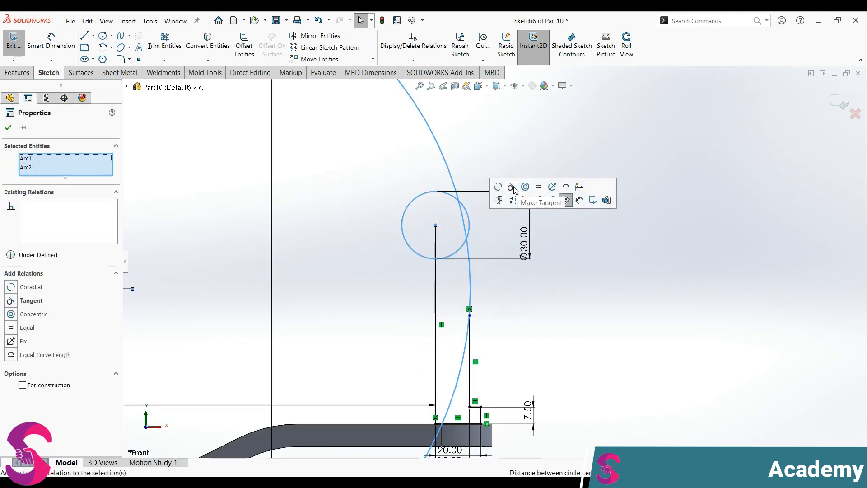
pyautogui.click(511, 187)
pyautogui.click(608, 268)
pyautogui.moveTo(642, 318); pyautogui.dragTo(527, 203, button='right')
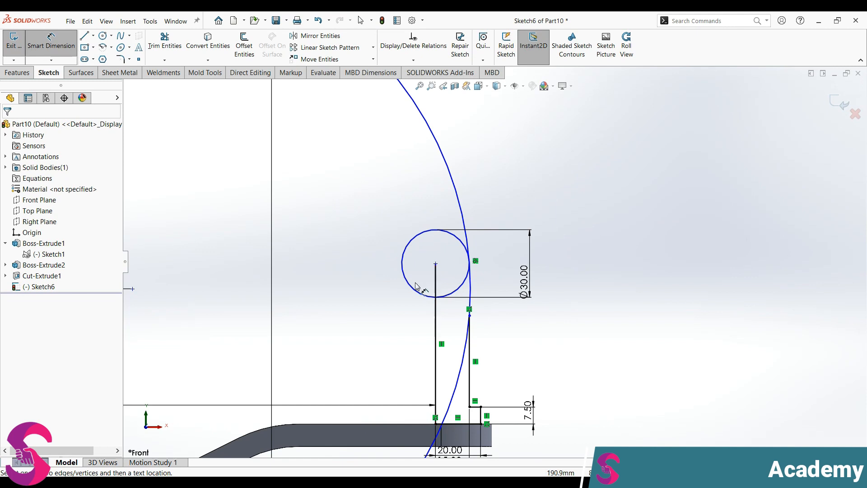
pyautogui.click(438, 340)
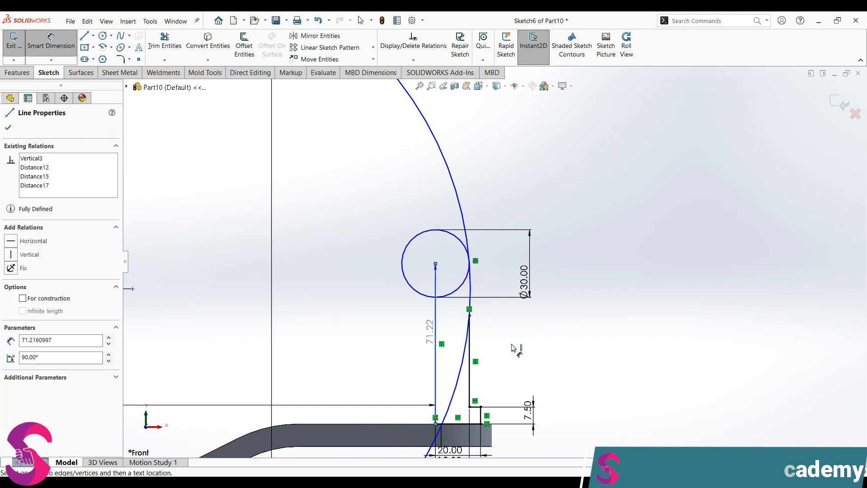
pyautogui.press('Escape')
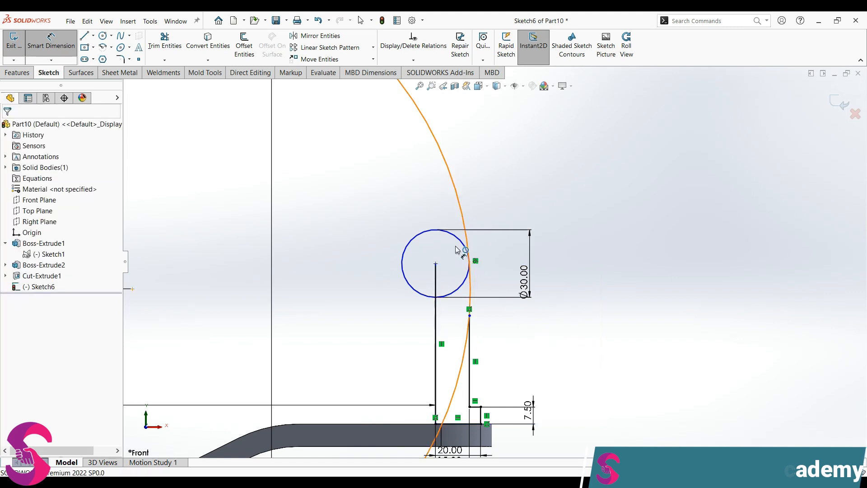
pyautogui.click(432, 236)
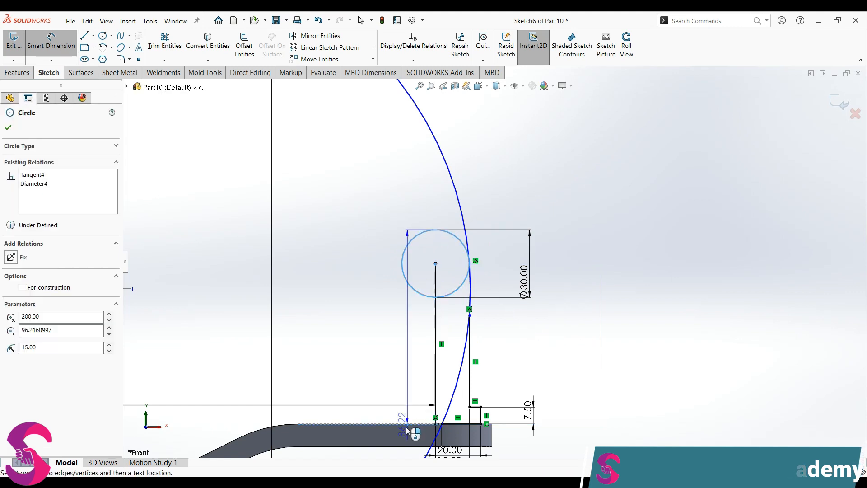
pyautogui.click(409, 422)
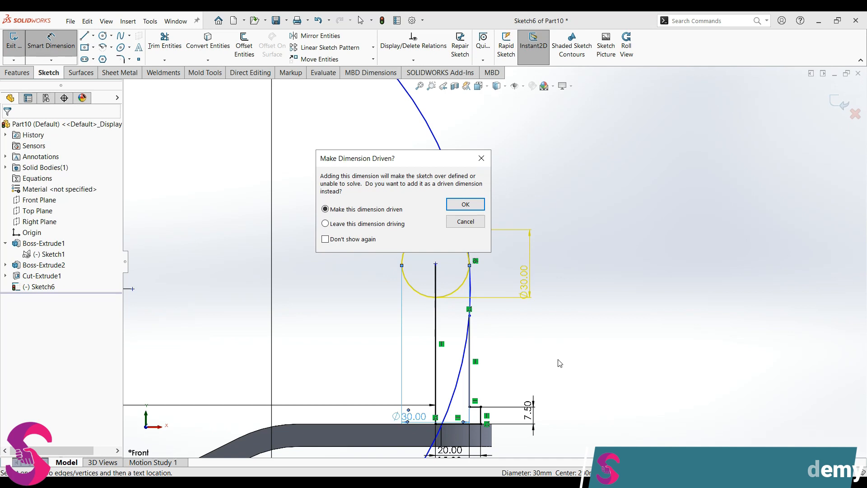
pyautogui.press('Escape')
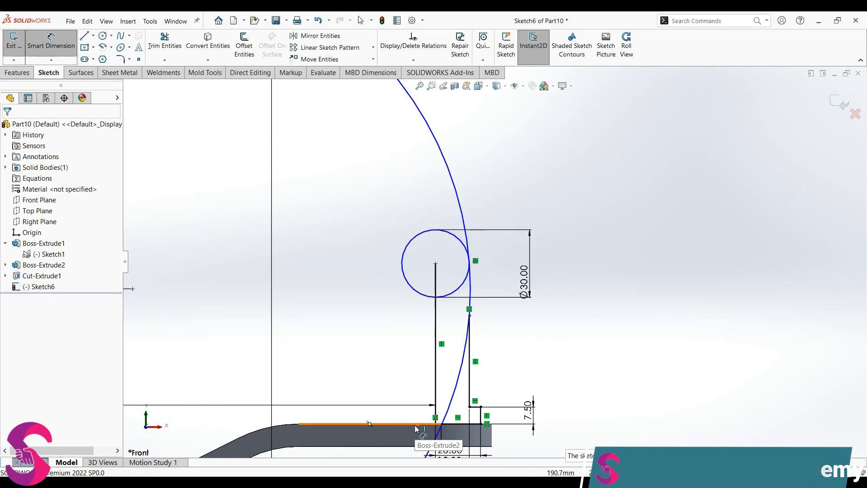
# - Dimension the height from the arm's top edge to the uppermost point of the 30 mm circle as 109.5 mm
pyautogui.click(416, 425)
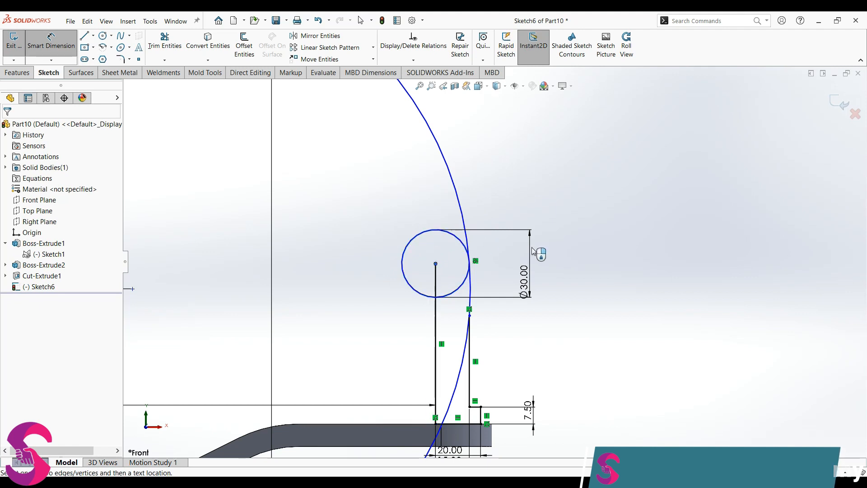
pyautogui.click(436, 232)
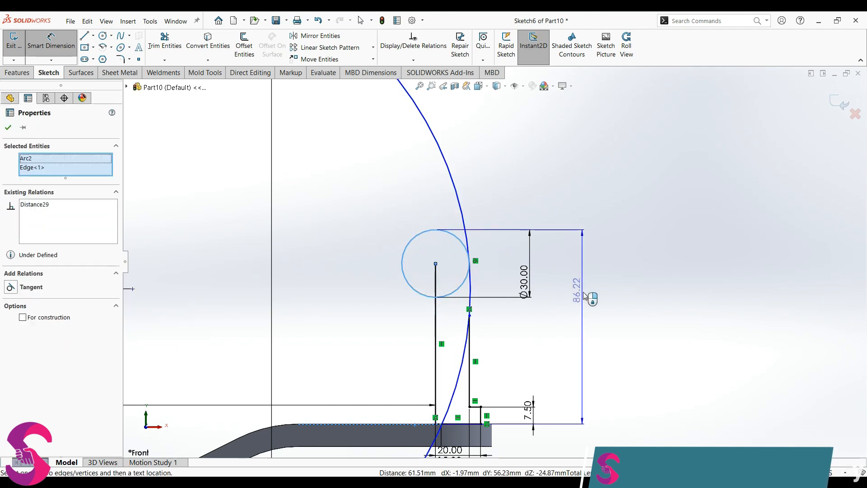
pyautogui.click(583, 290)
pyautogui.write('109.5')
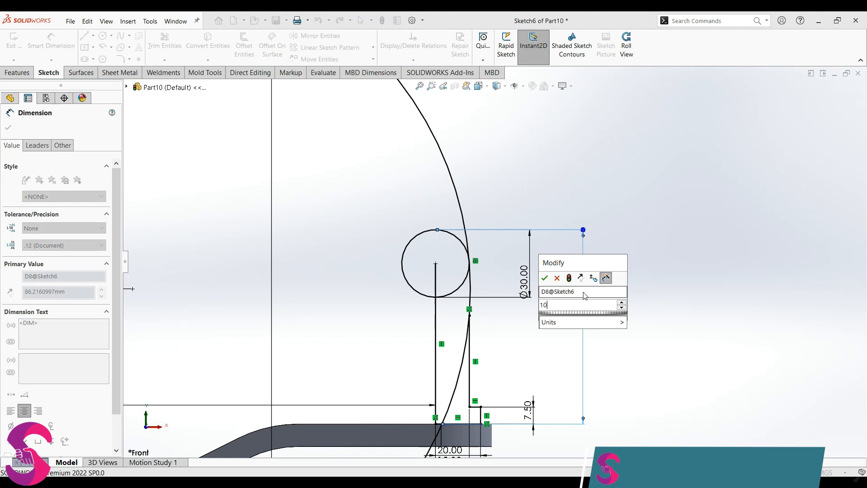
pyautogui.press('Return')
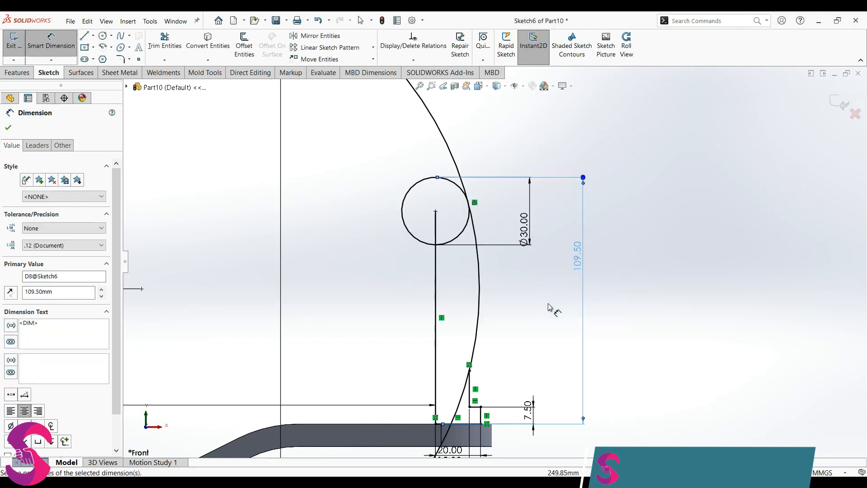
# - Trim the large circle to the arc between its tangency with the 30 mm circle and the short vertical line near the base
pyautogui.scroll(3, 548, 316)
pyautogui.scroll(-3, 507, 327)
pyautogui.click(167, 47)
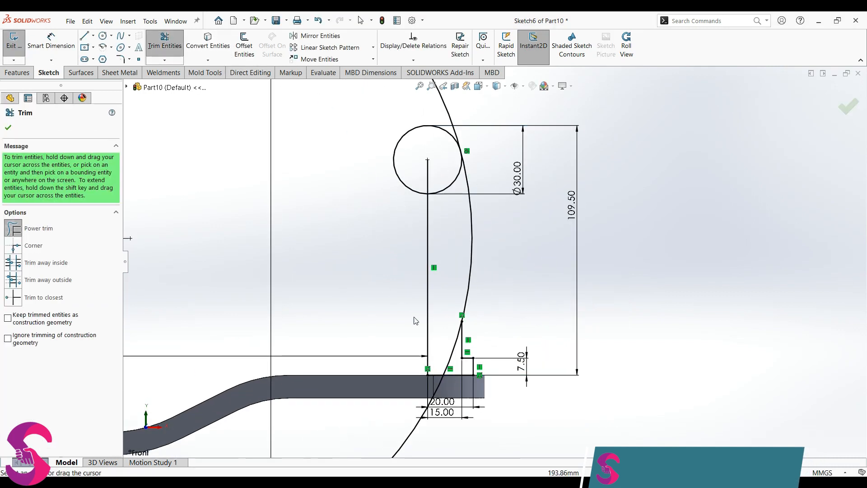
pyautogui.scroll(-1, 398, 327)
pyautogui.moveTo(460, 332); pyautogui.dragTo(470, 352)
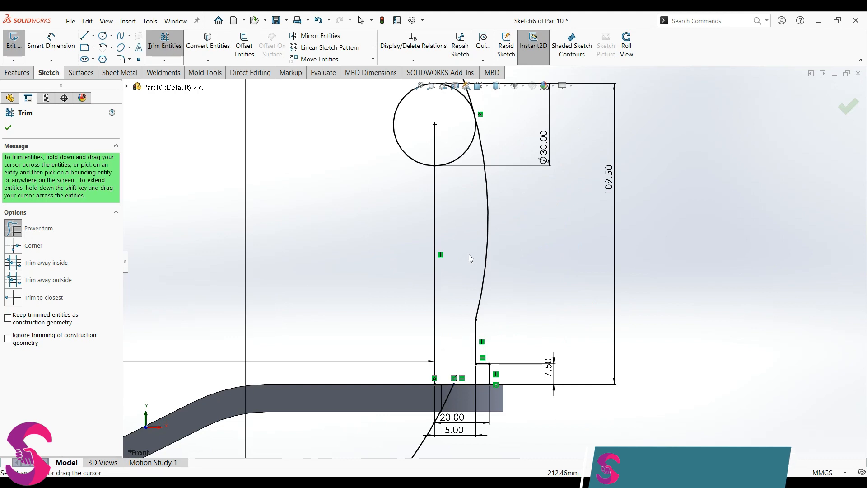
pyautogui.scroll(2, 469, 254)
pyautogui.press('Escape')
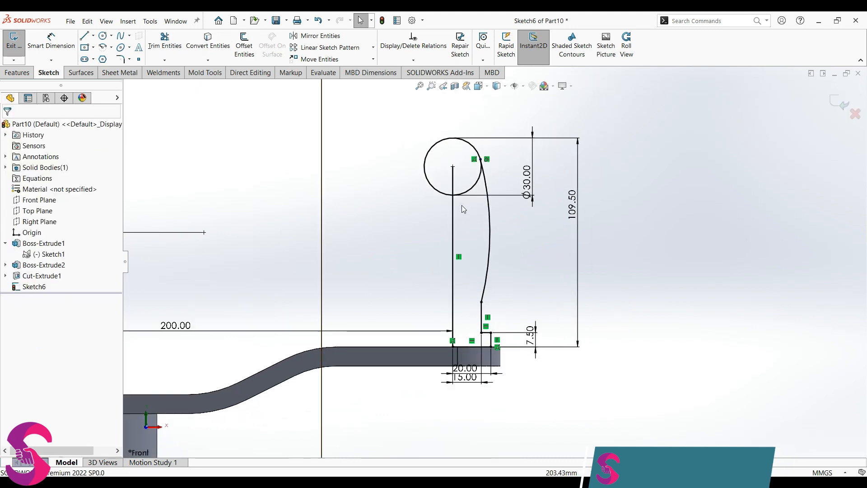
# - Add a 75 mm sketch fillet at the corner between the large arc and the short vertical line
pyautogui.scroll(-2, 479, 208)
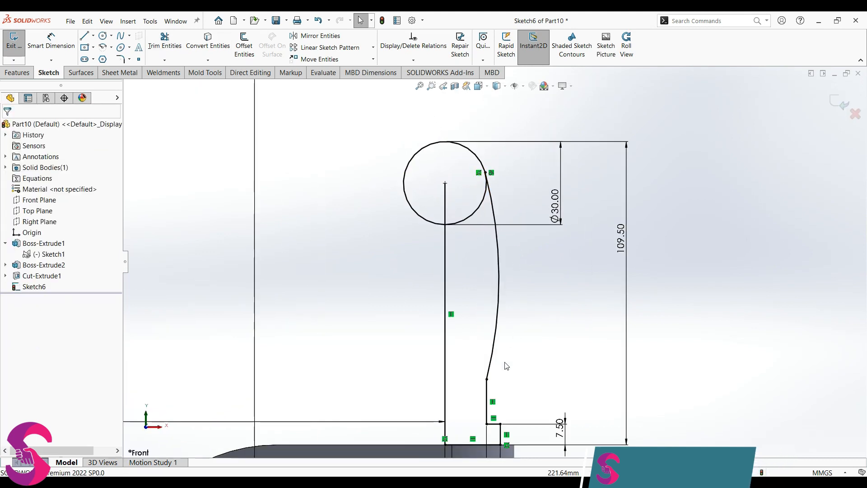
pyautogui.click(120, 59)
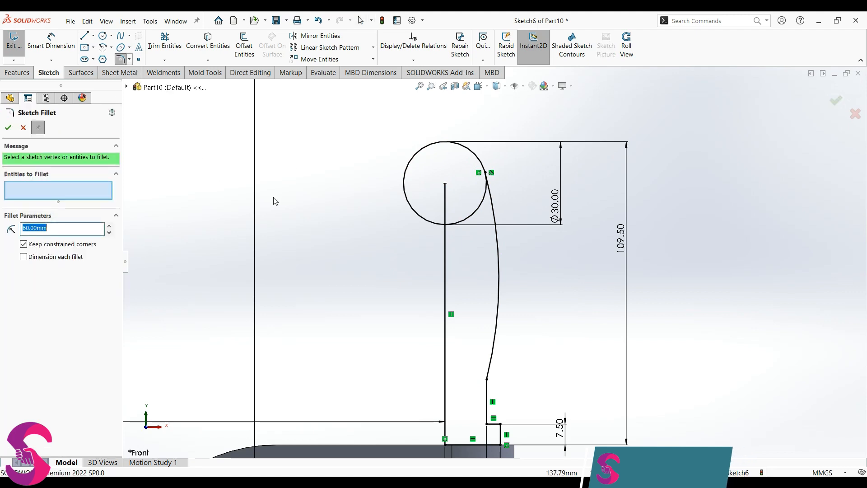
pyautogui.write('75')
pyautogui.click(486, 379)
pyautogui.click(8, 127)
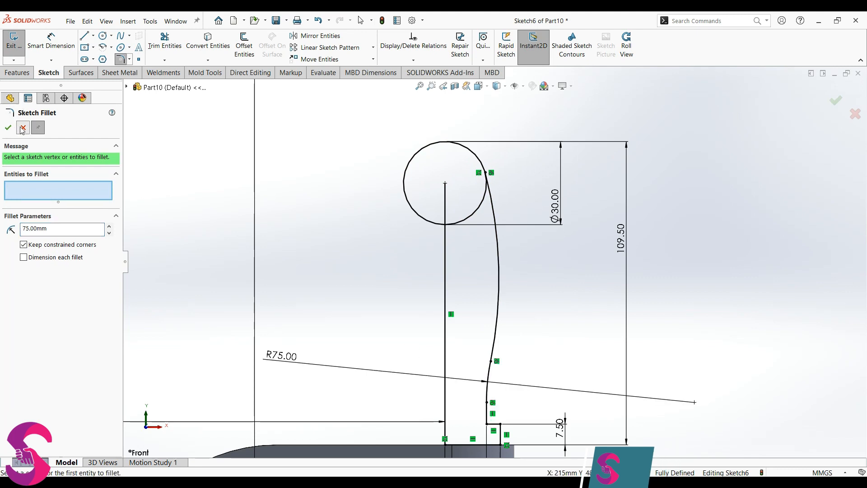
pyautogui.click(23, 128)
# - Extend the long vertical line up to the uppermost point of the 30 mm circle
pyautogui.scroll(2, 531, 239)
pyautogui.scroll(-1, 522, 229)
pyautogui.scroll(-1, 523, 232)
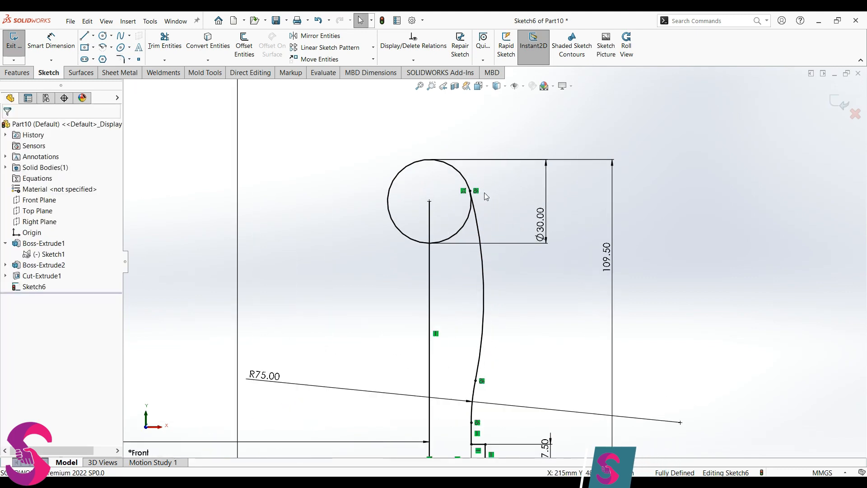
pyautogui.scroll(-2, 482, 169)
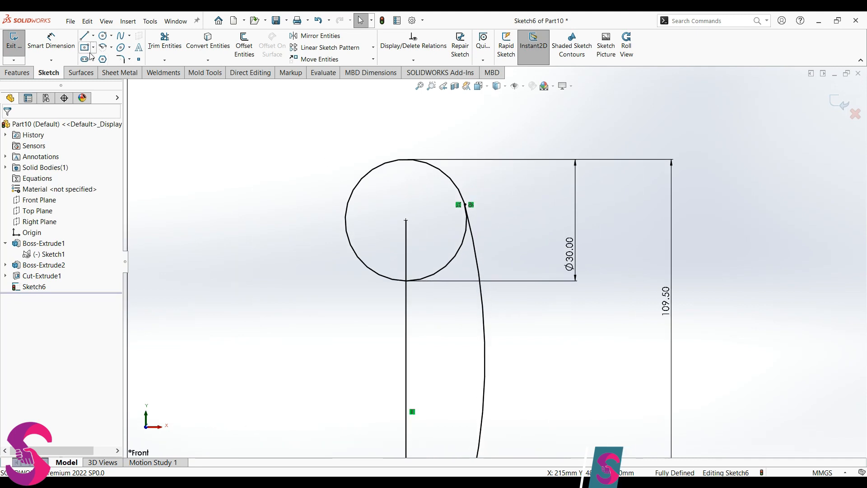
pyautogui.click(161, 60)
pyautogui.click(173, 67)
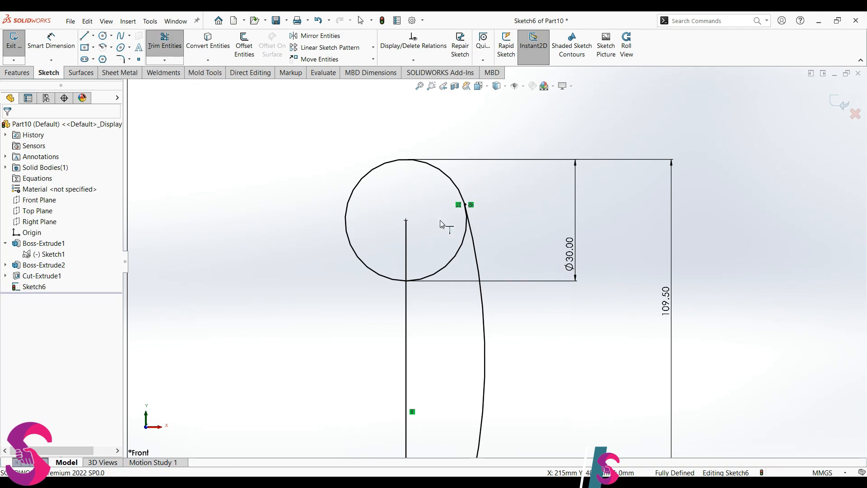
pyautogui.click(406, 232)
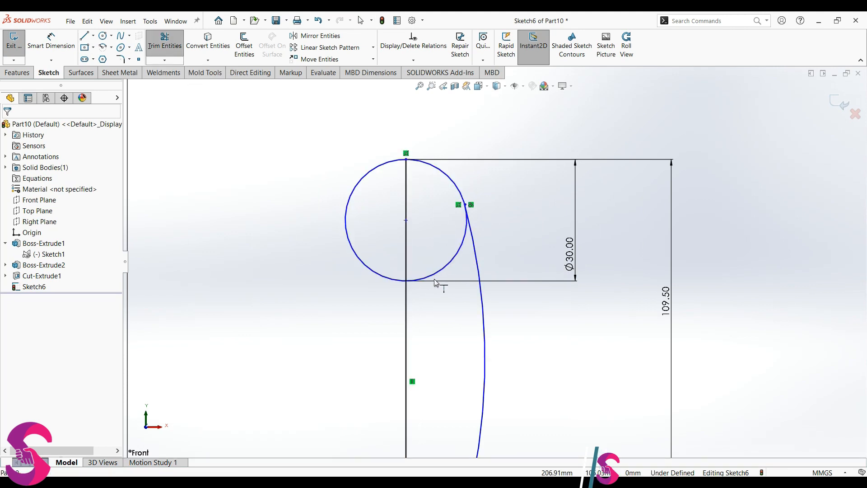
pyautogui.press('Escape')
# - Make the 30 mm circle's centre coincident with the long vertical line
pyautogui.click(403, 160)
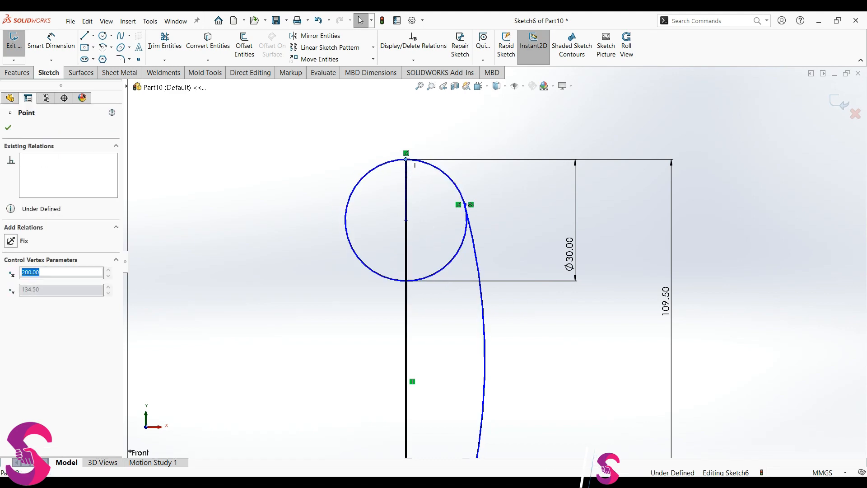
pyautogui.click(447, 203)
pyautogui.click(405, 220)
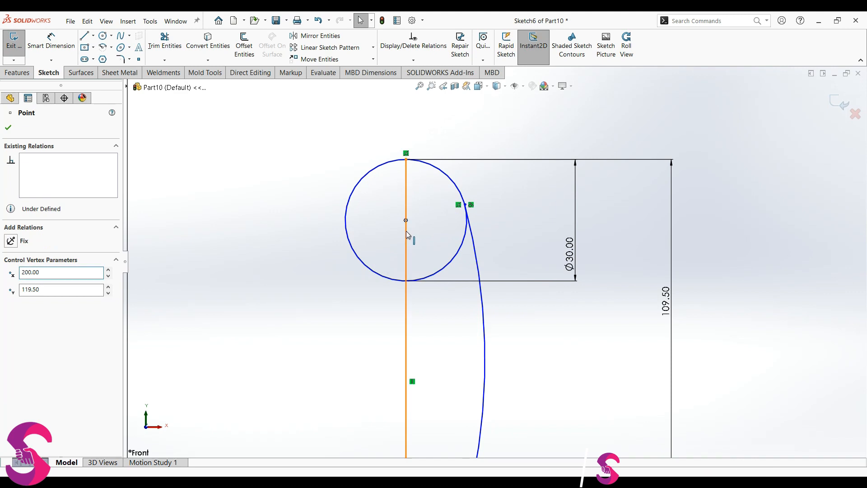
pyautogui.keyDown('ctrl'); pyautogui.click(405, 231); pyautogui.keyUp('ctrl')
pyautogui.click(446, 191)
pyautogui.click(335, 250)
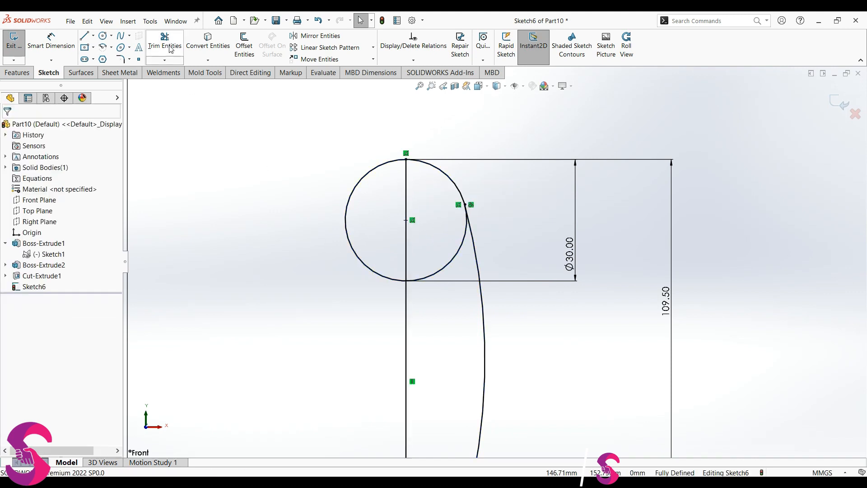
# - Trim the 30 mm circle to the arc joining the vertical line's upper endpoint to the large arc, closing the handle profile
pyautogui.click(169, 43)
pyautogui.moveTo(375, 241)
pyautogui.mouseDown()
pyautogui.moveTo(397, 243)
pyautogui.moveTo(461, 288)
pyautogui.mouseUp()
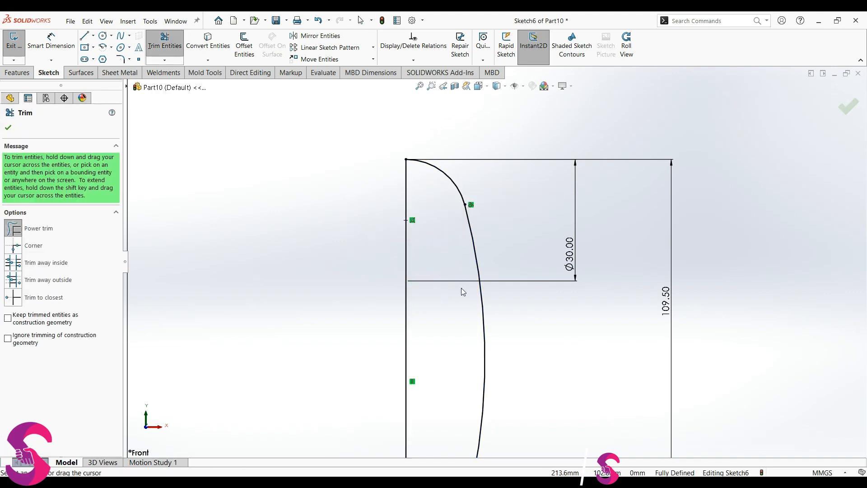
pyautogui.scroll(6, 492, 273)
pyautogui.scroll(-3, 503, 348)
pyautogui.press('Escape')
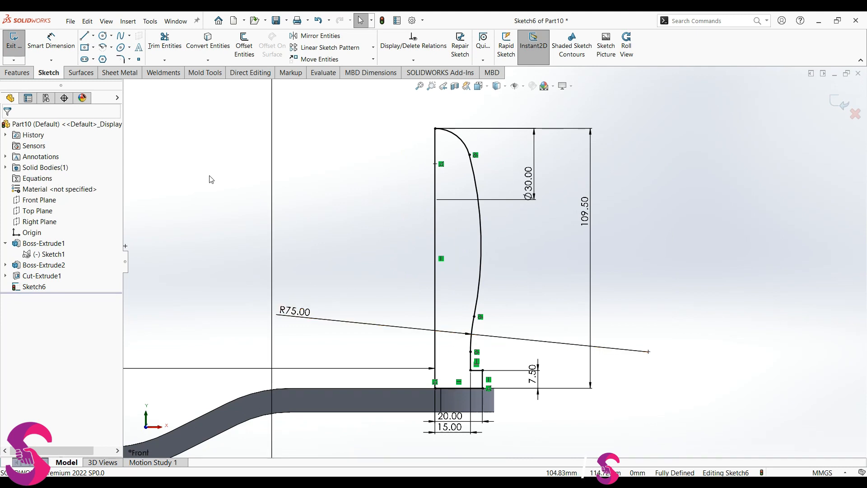
# - Revolve the handle profile 360 degrees about the long vertical line, merging it with the arm
pyautogui.click(18, 73)
pyautogui.click(56, 48)
pyautogui.click(435, 309)
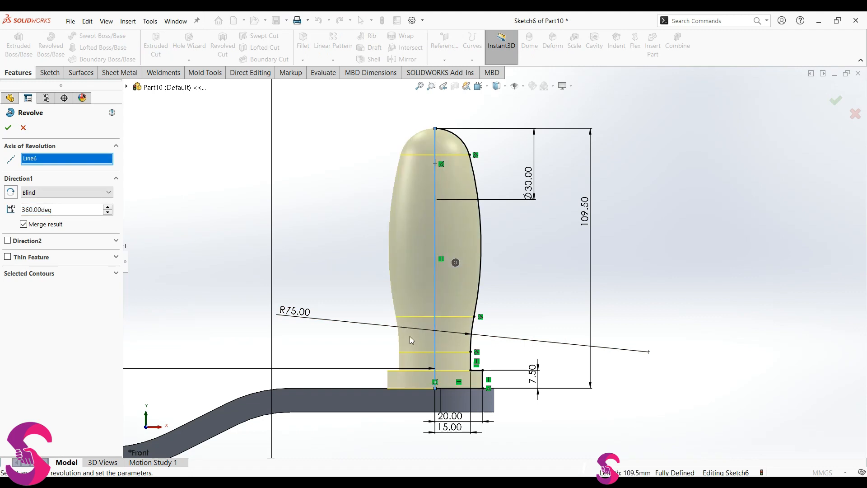
pyautogui.press('z')
pyautogui.click(8, 127)
pyautogui.click(364, 275)
# - Examine the whole lever and set an isometric view of it
pyautogui.scroll(2, 476, 333)
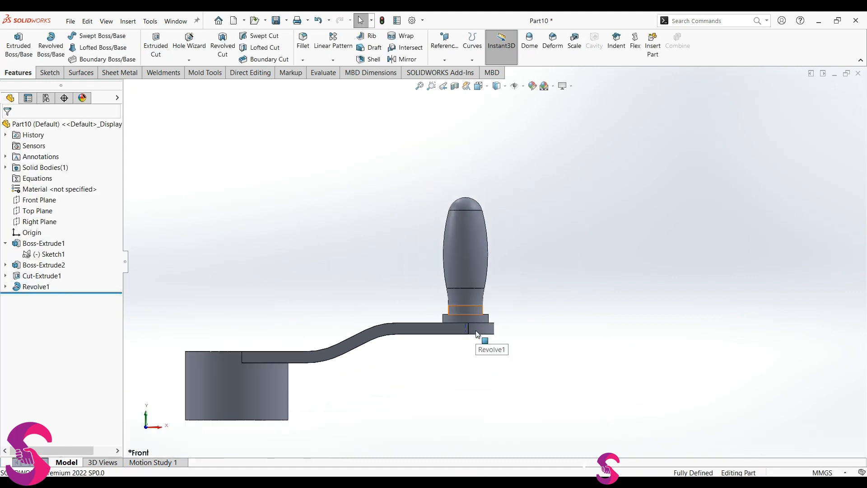
pyautogui.scroll(3, 469, 343)
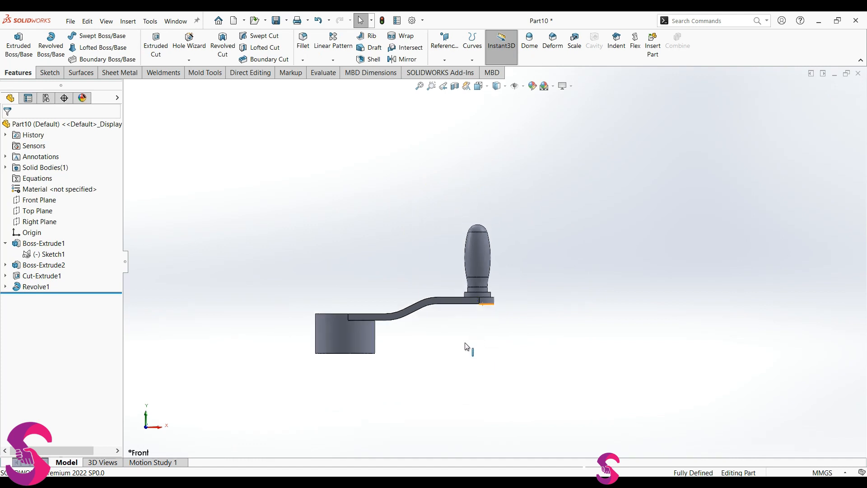
pyautogui.moveTo(438, 307); pyautogui.dragTo(463, 359, button='middle')
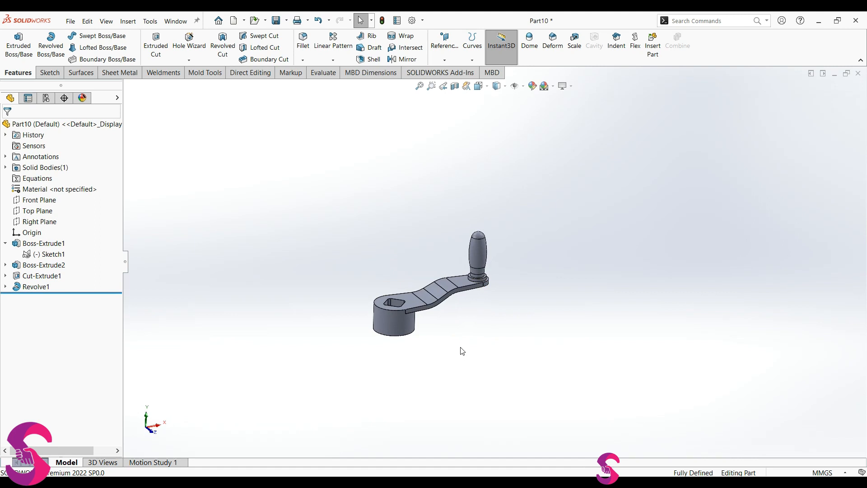
pyautogui.press('space')
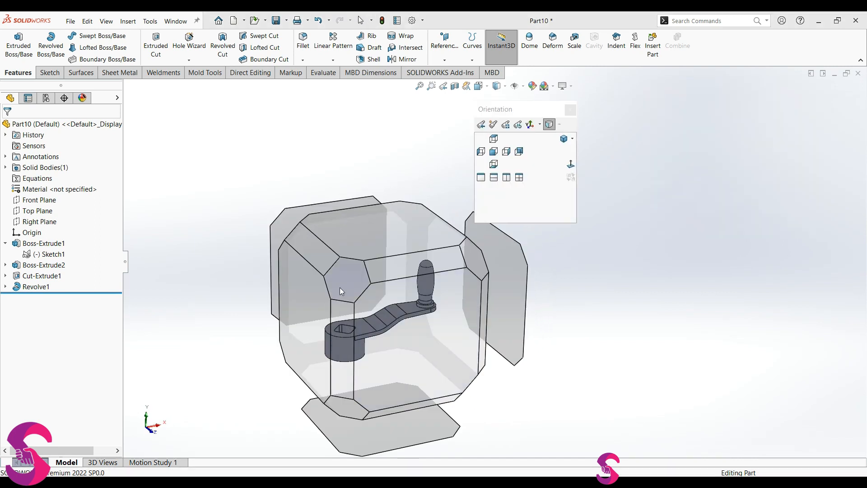
pyautogui.click(339, 287)
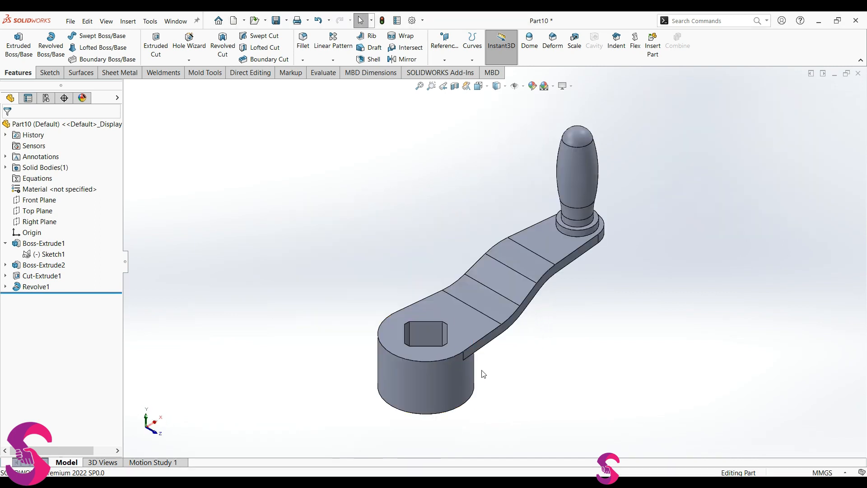